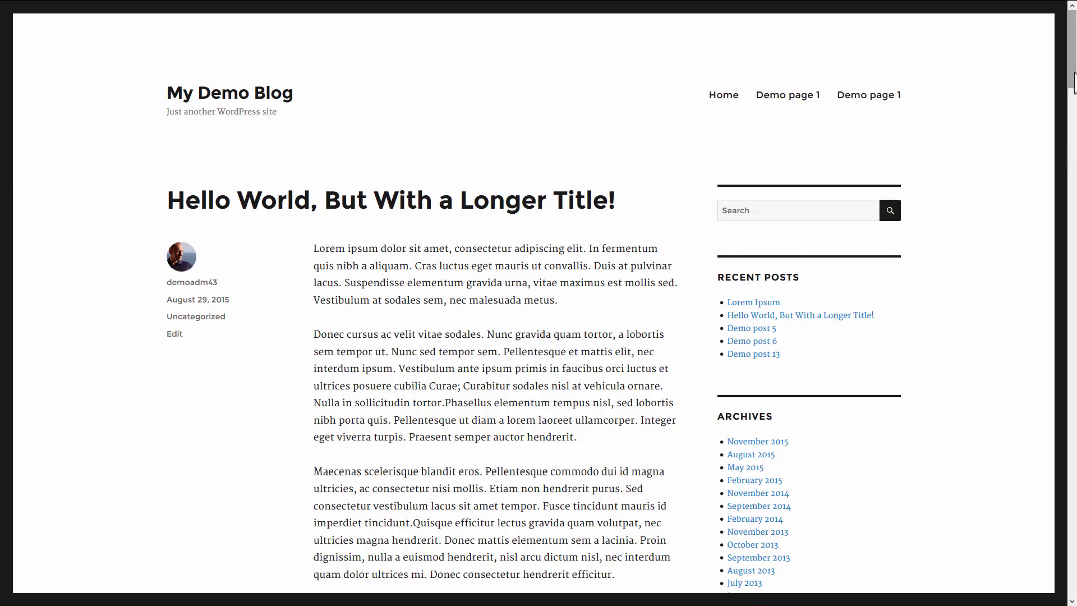
# Drag the live post's tab out into its own separate Firefox window
pyautogui.moveTo(1075, 79)
pyautogui.mouseDown()
pyautogui.moveTo(1070, 135)
pyautogui.moveTo(1069, 79)
pyautogui.mouseUp()
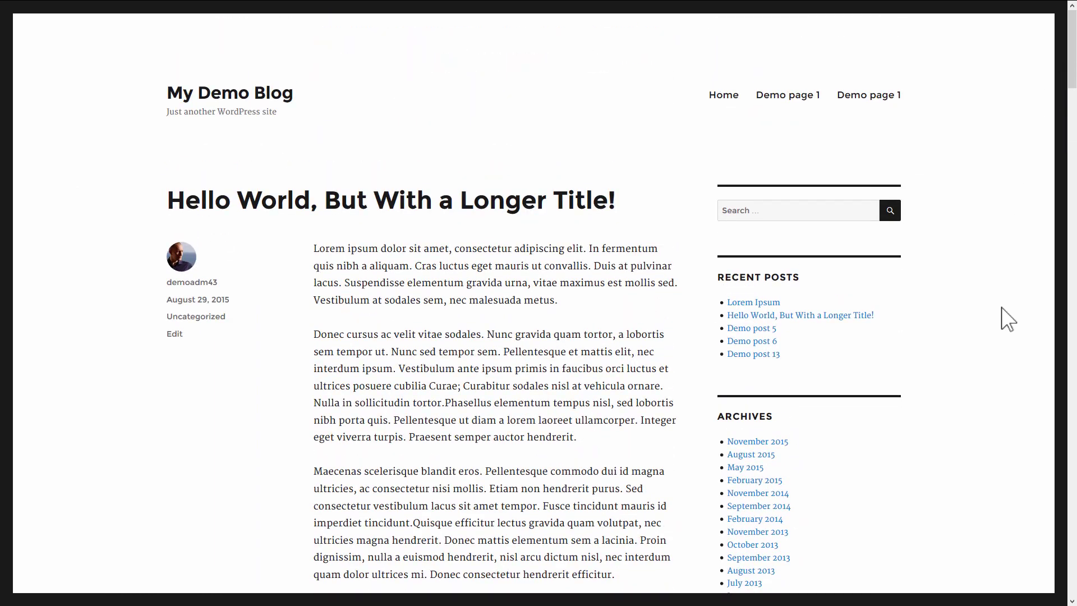
pyautogui.scroll(-2, 1008, 319)
pyautogui.scroll(2, 1008, 320)
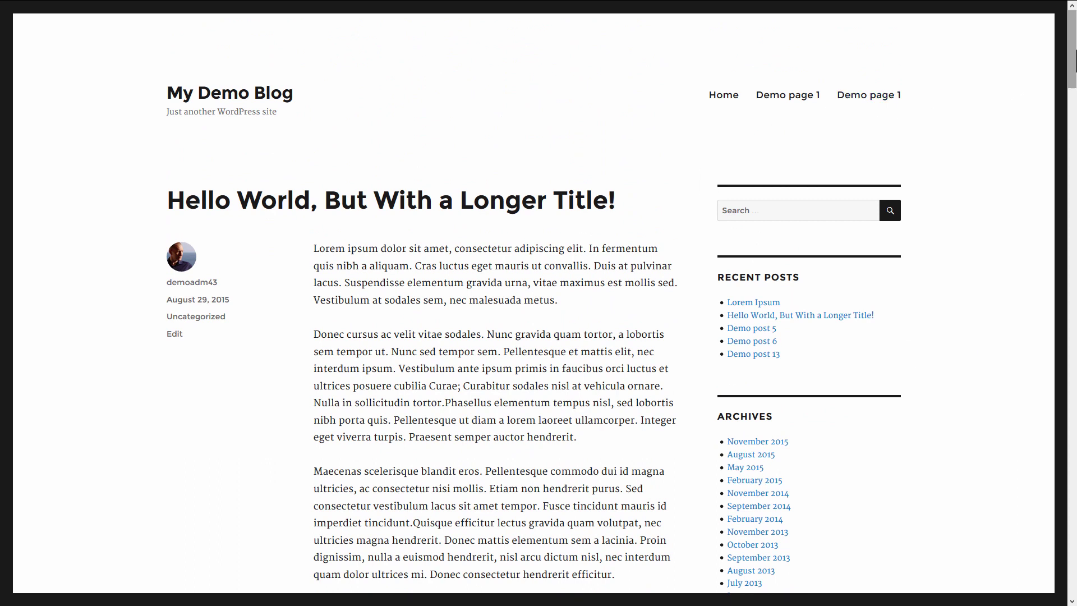
pyautogui.moveTo(1074, 59)
pyautogui.mouseDown()
pyautogui.moveTo(1066, 139)
pyautogui.moveTo(1071, 52)
pyautogui.mouseUp()
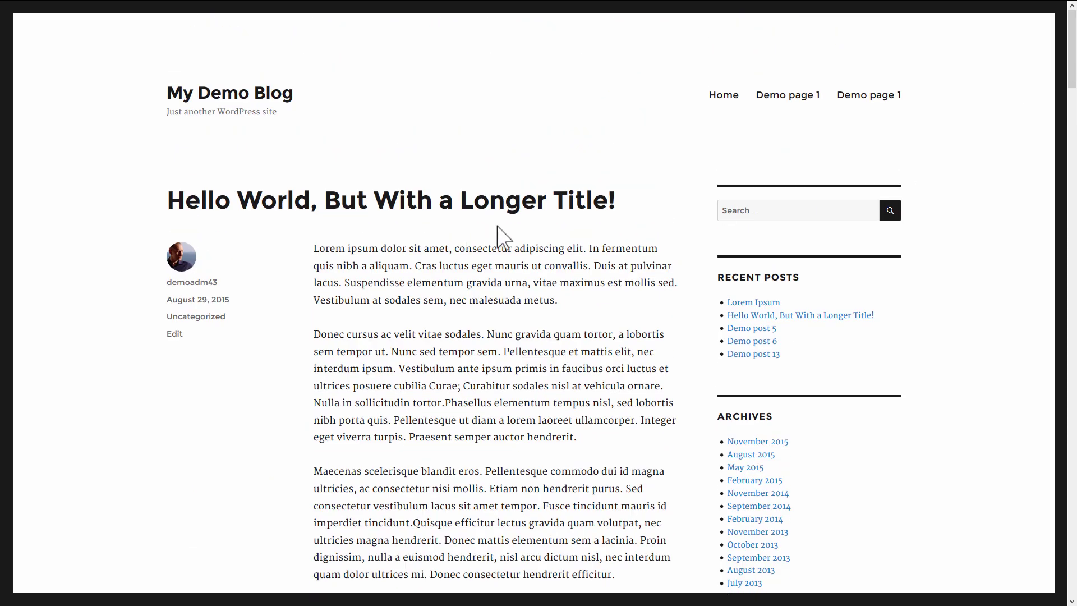
pyautogui.scroll(-3, 498, 230)
pyautogui.scroll(3, 499, 233)
pyautogui.moveTo(238, 6)
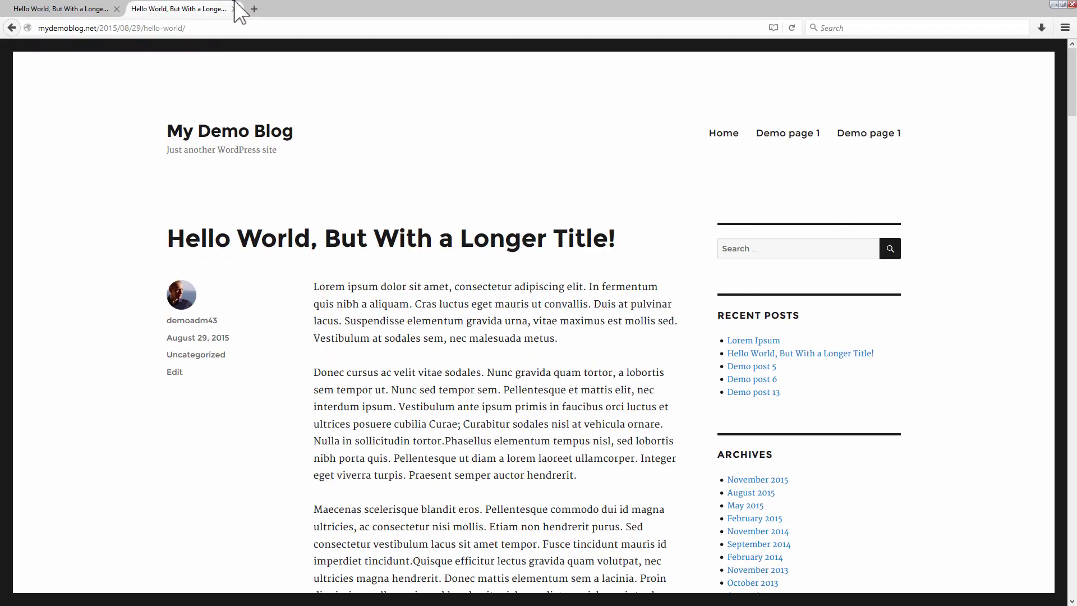
pyautogui.moveTo(171, 9); pyautogui.dragTo(299, 143)
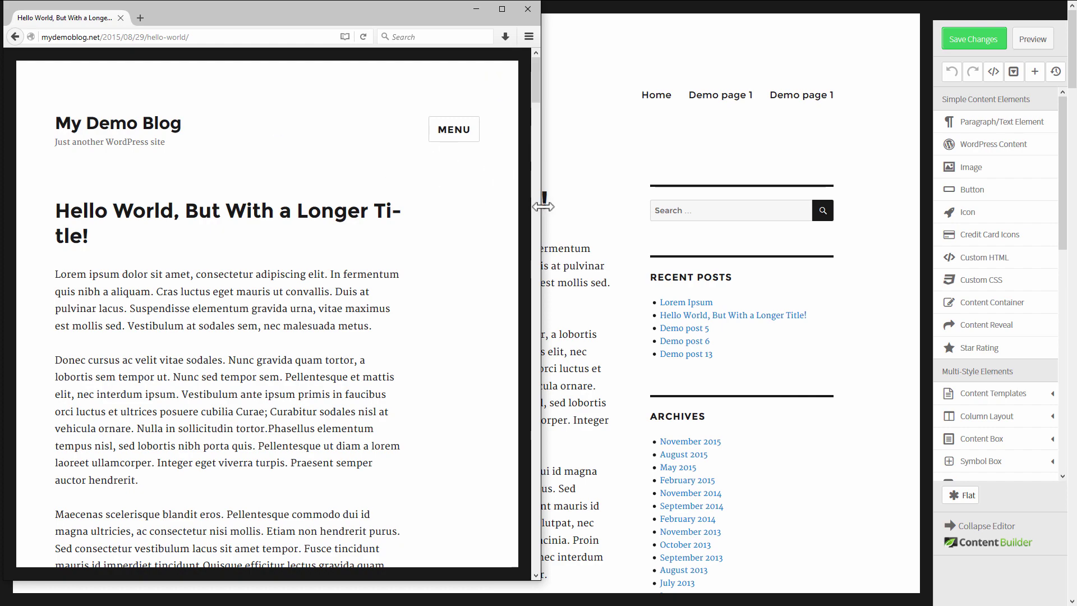
# Resize the preview window narrow, then wide, then narrow again to compare the layouts
pyautogui.moveTo(542, 206); pyautogui.dragTo(250, 185)
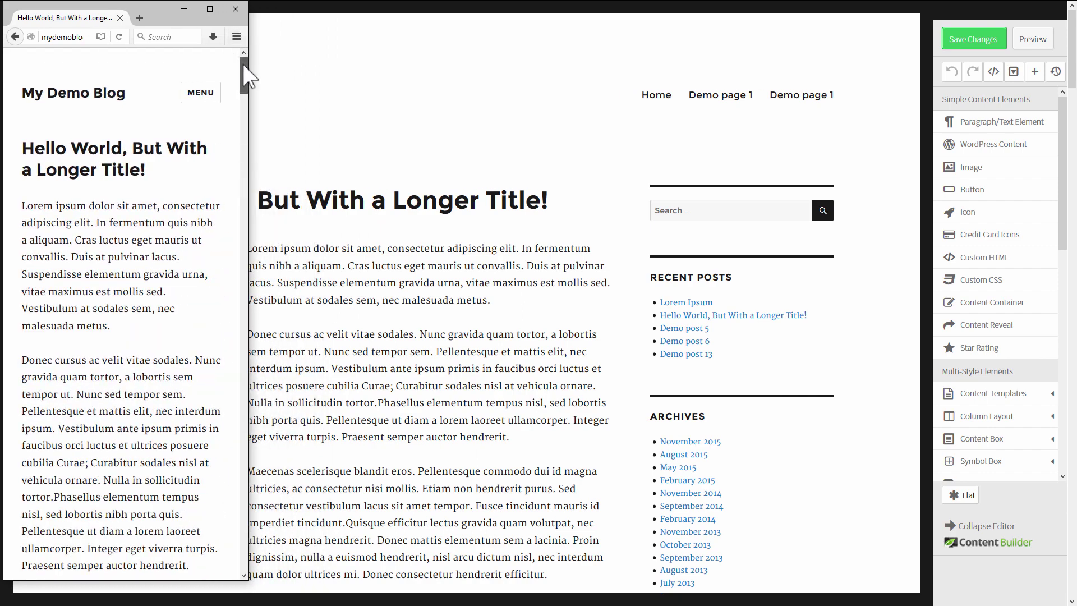
pyautogui.moveTo(243, 64)
pyautogui.mouseDown()
pyautogui.moveTo(242, 130)
pyautogui.moveTo(243, 60)
pyautogui.mouseUp()
pyautogui.moveTo(248, 180); pyautogui.dragTo(775, 240)
pyautogui.scroll(-4, 663, 207)
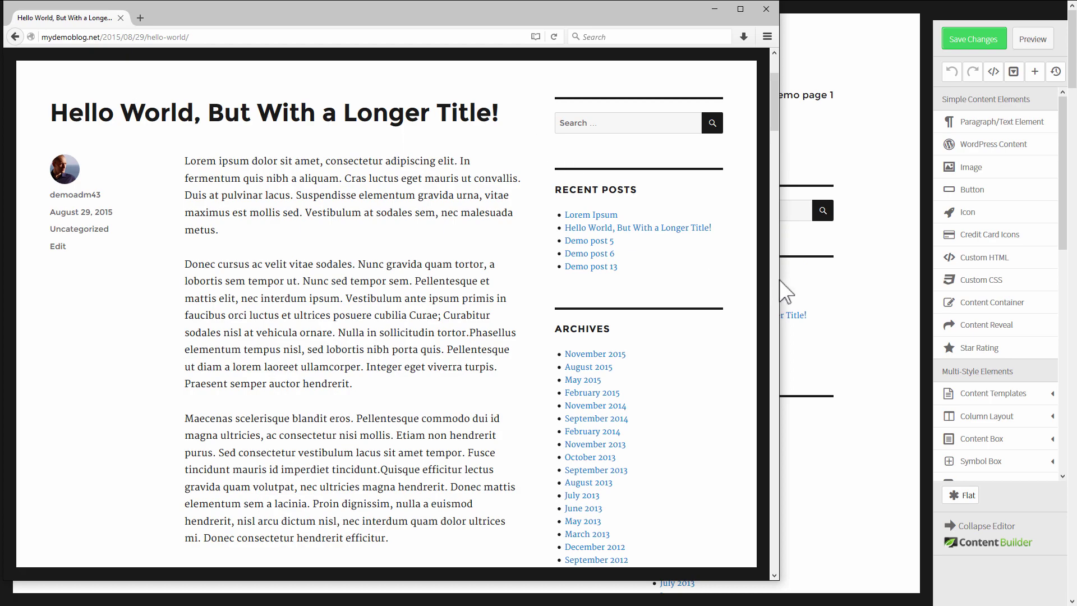
pyautogui.moveTo(778, 281); pyautogui.dragTo(236, 217)
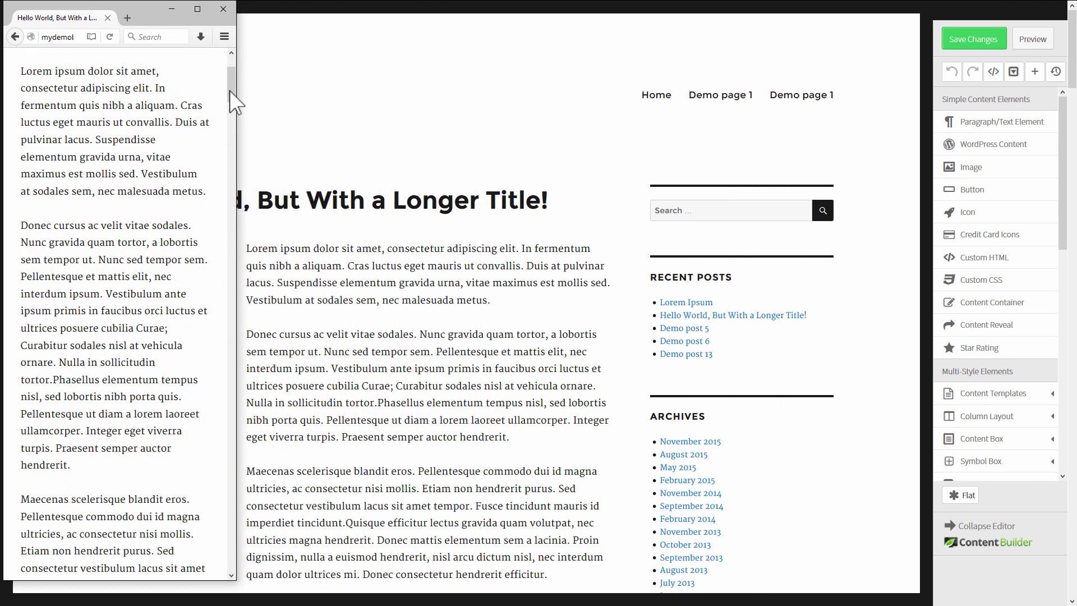
pyautogui.moveTo(232, 100); pyautogui.dragTo(232, 84)
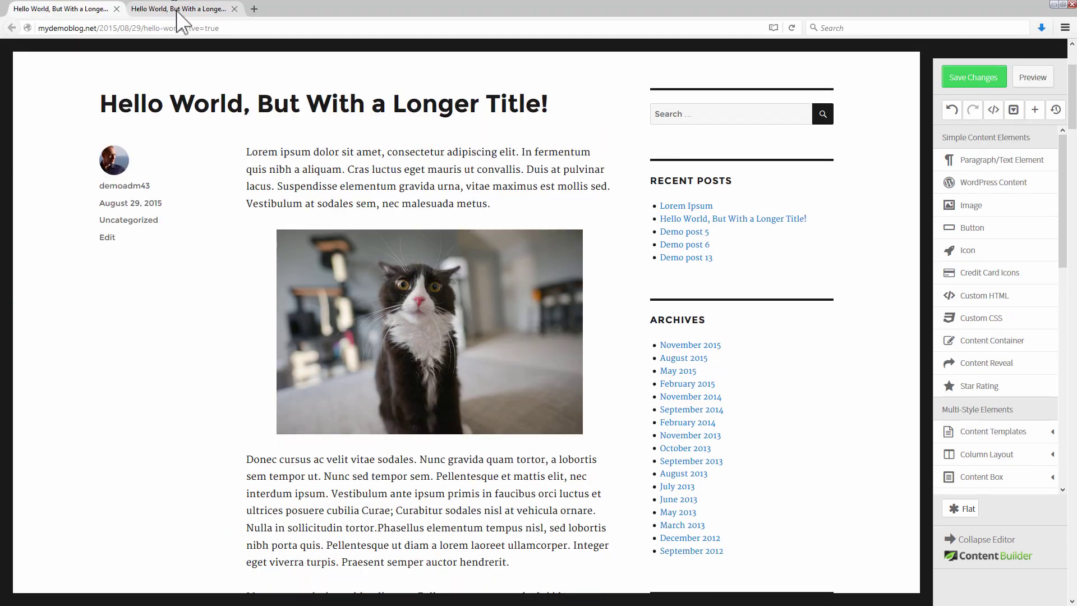
# Switch to the live post tab to see the newly inserted cat image
pyautogui.click(250, 21)
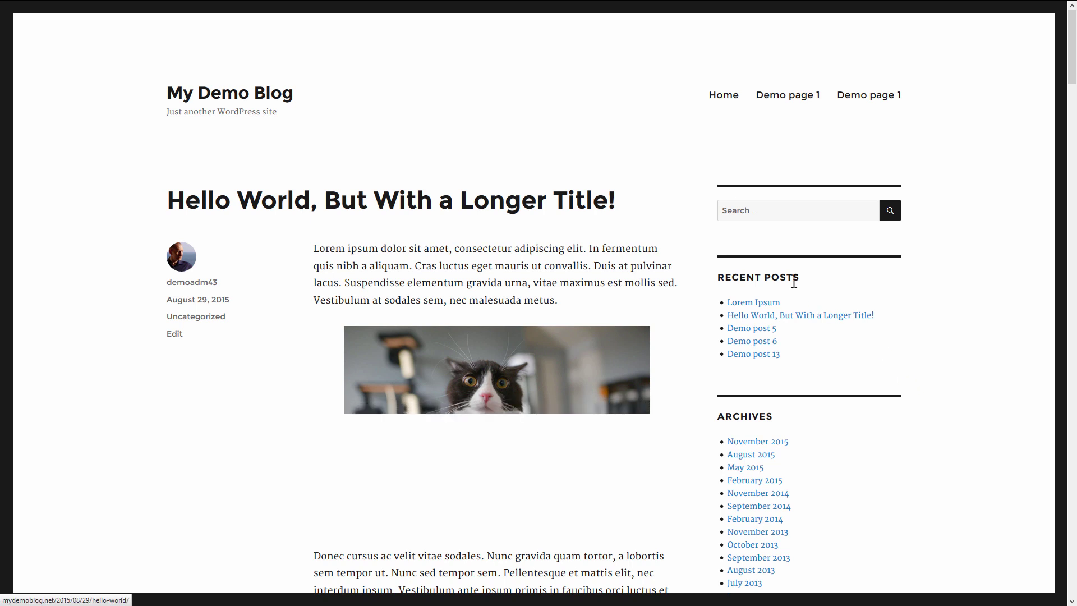
# Scroll the live post and view the cat photo on its own via right-click View Image
pyautogui.scroll(-2, 528, 337)
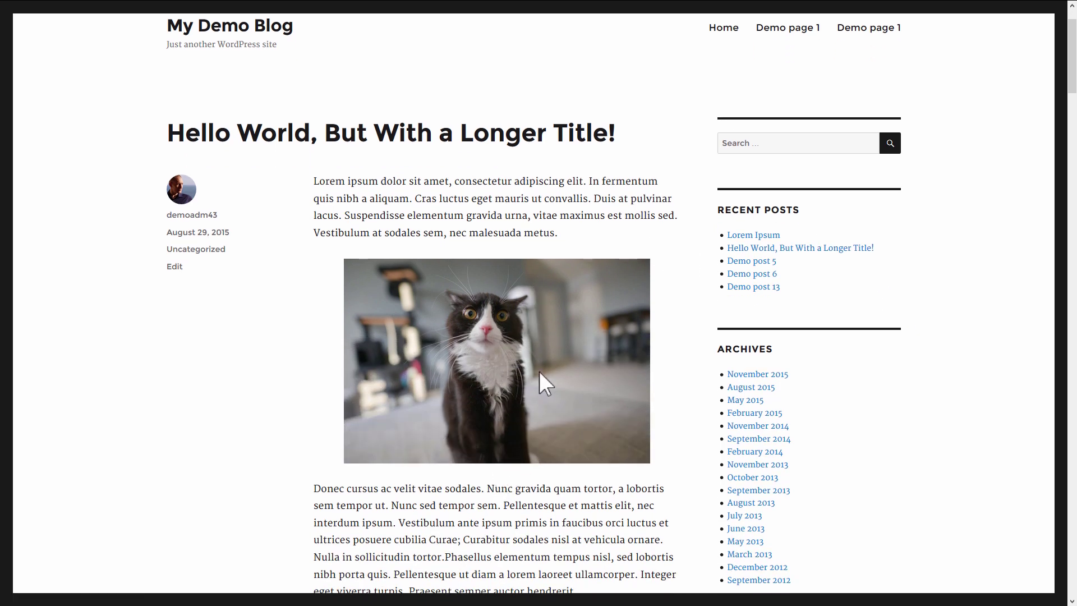
pyautogui.scroll(-2, 689, 257)
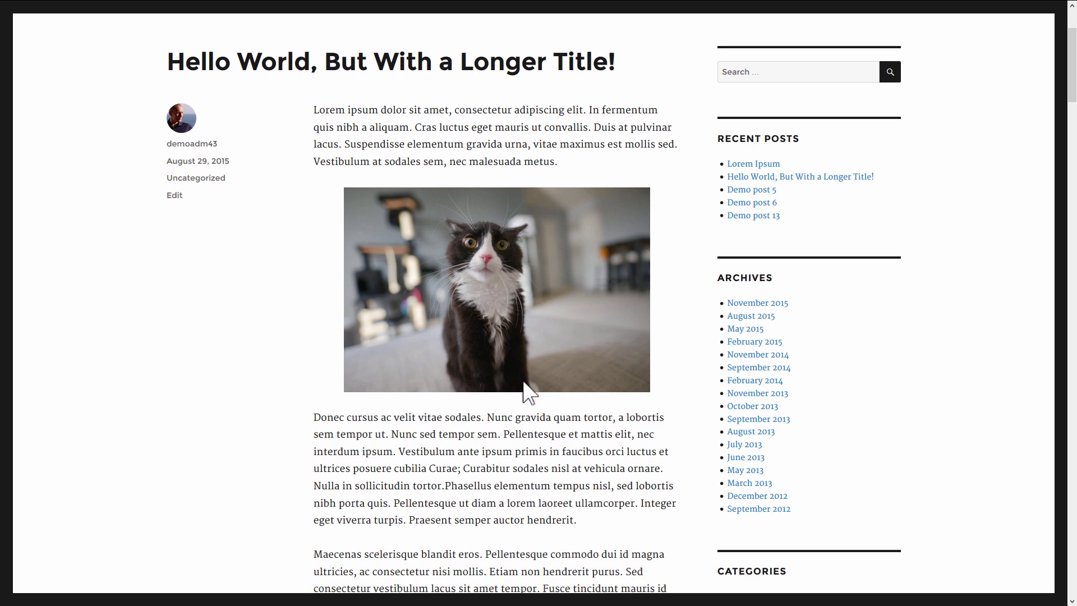
pyautogui.scroll(-3, 522, 375)
pyautogui.scroll(3, 524, 373)
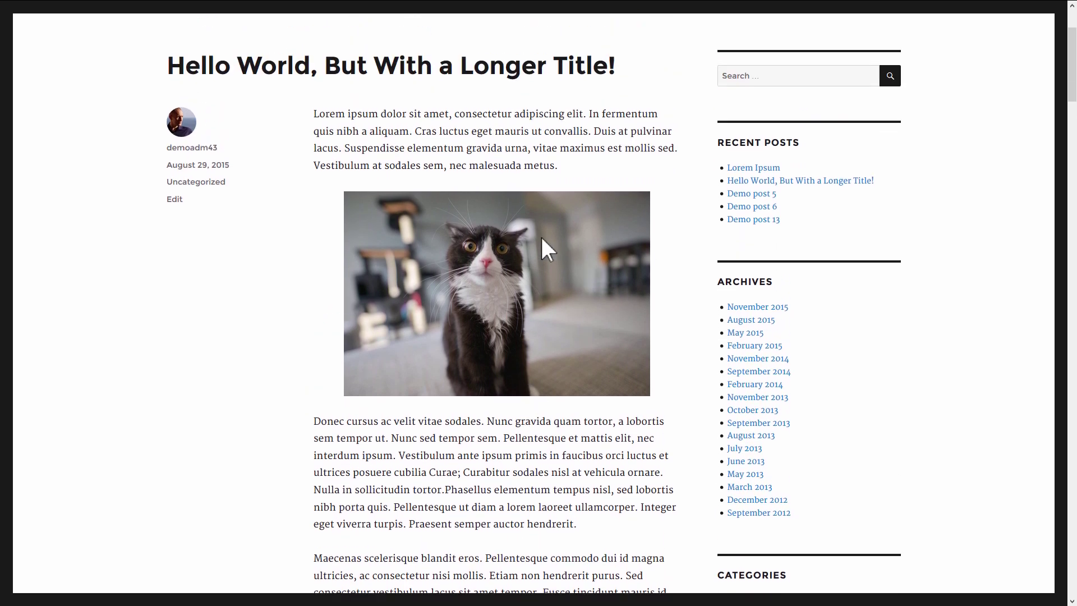
pyautogui.rightClick(469, 226)
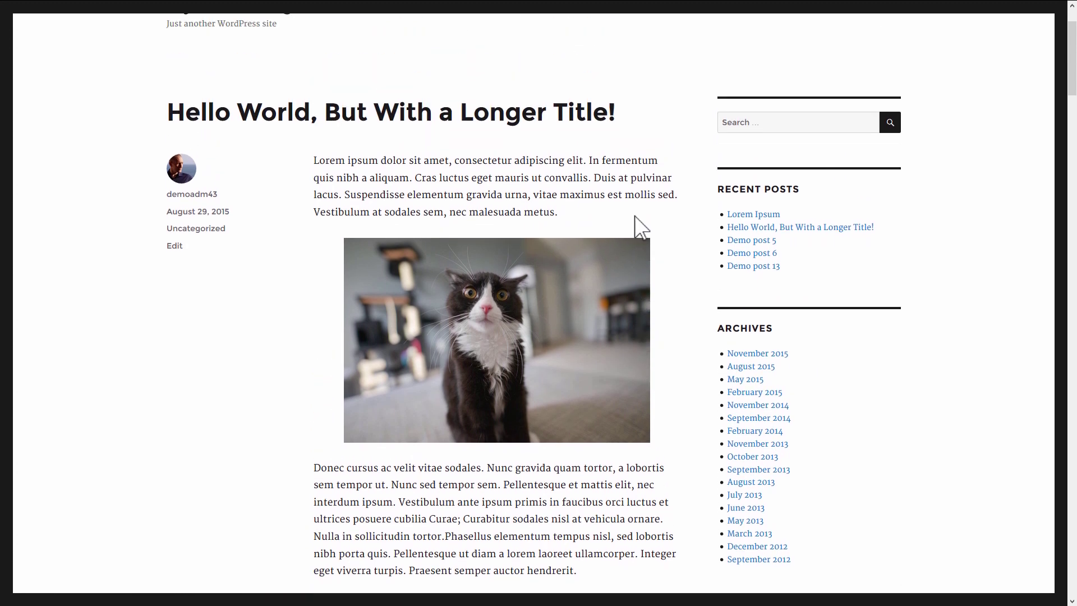
pyautogui.scroll(1, 593, 200)
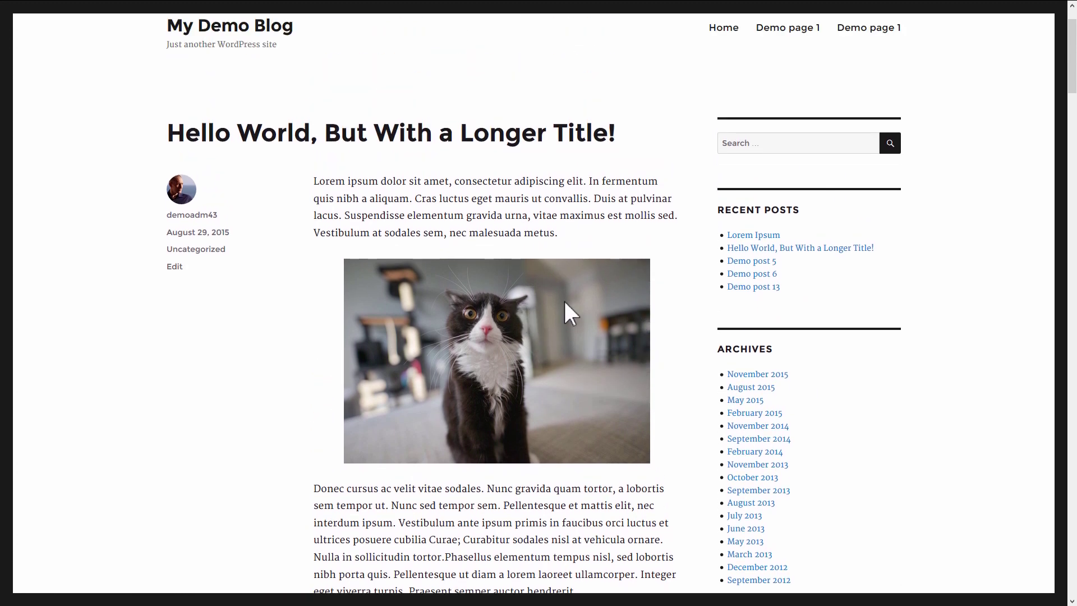
pyautogui.scroll(-1, 565, 303)
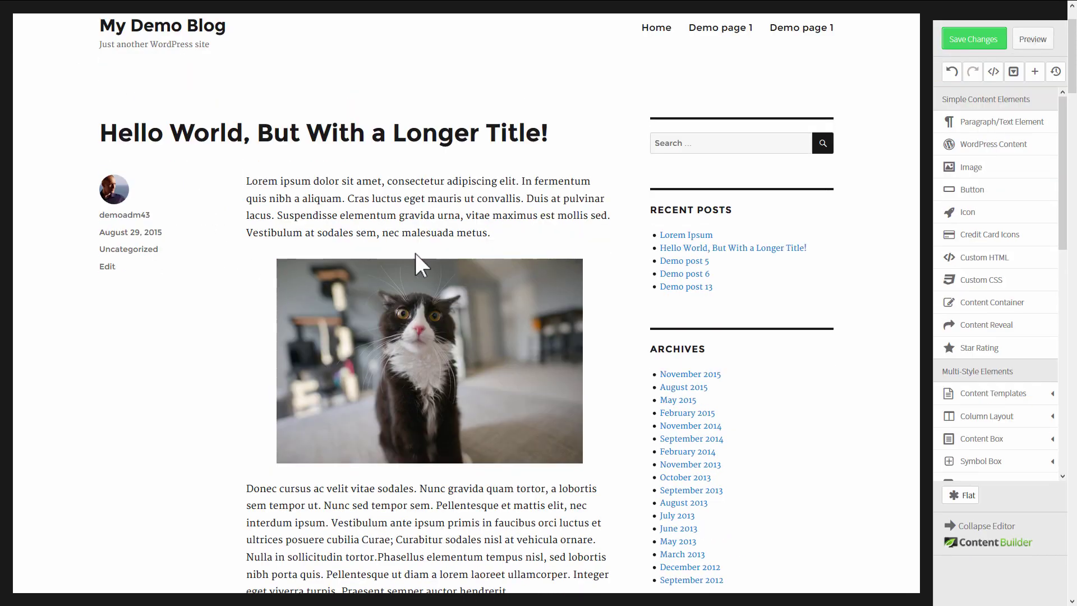
# Shrink and then delete the cat photo, and drag a new Image element below the first paragraph
pyautogui.moveTo(424, 325)
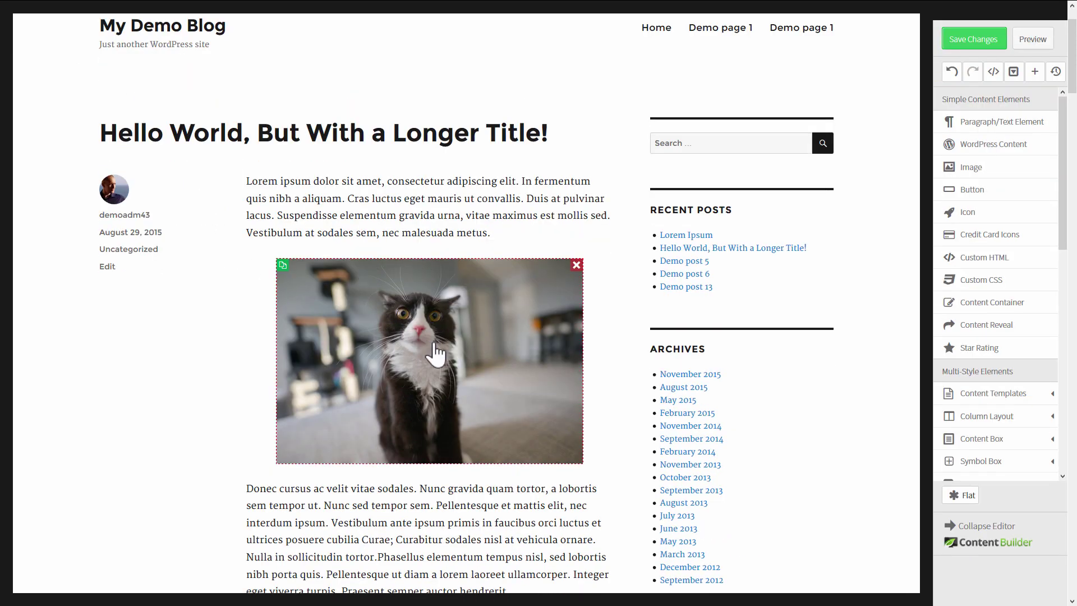
pyautogui.scroll(-3, 436, 354)
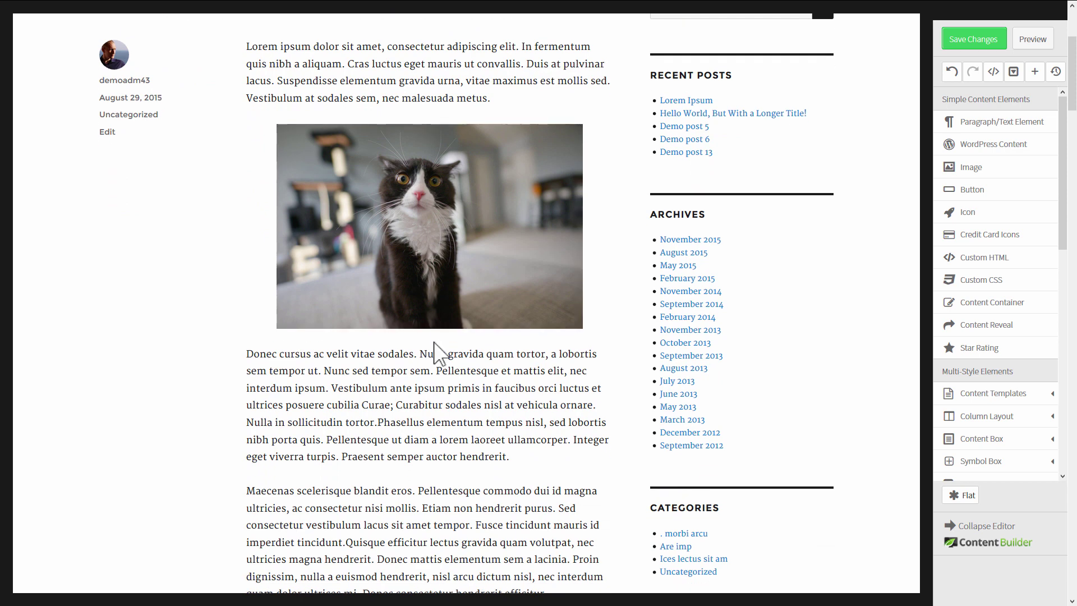
pyautogui.scroll(1, 436, 353)
pyautogui.click(364, 198)
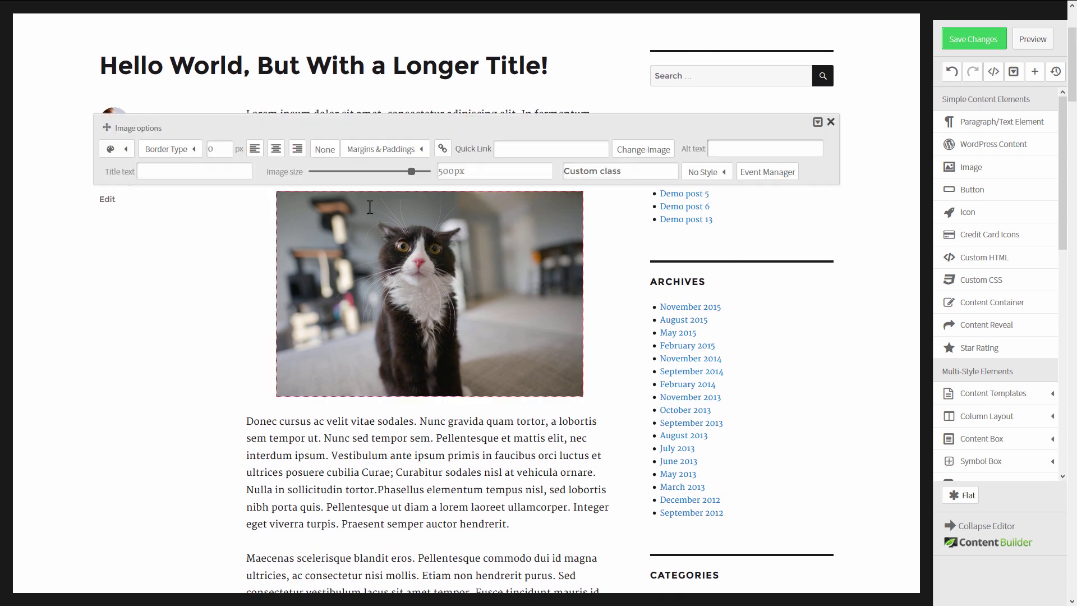
pyautogui.moveTo(414, 173)
pyautogui.mouseDown()
pyautogui.moveTo(432, 172)
pyautogui.moveTo(375, 172)
pyautogui.moveTo(396, 181)
pyautogui.mouseUp()
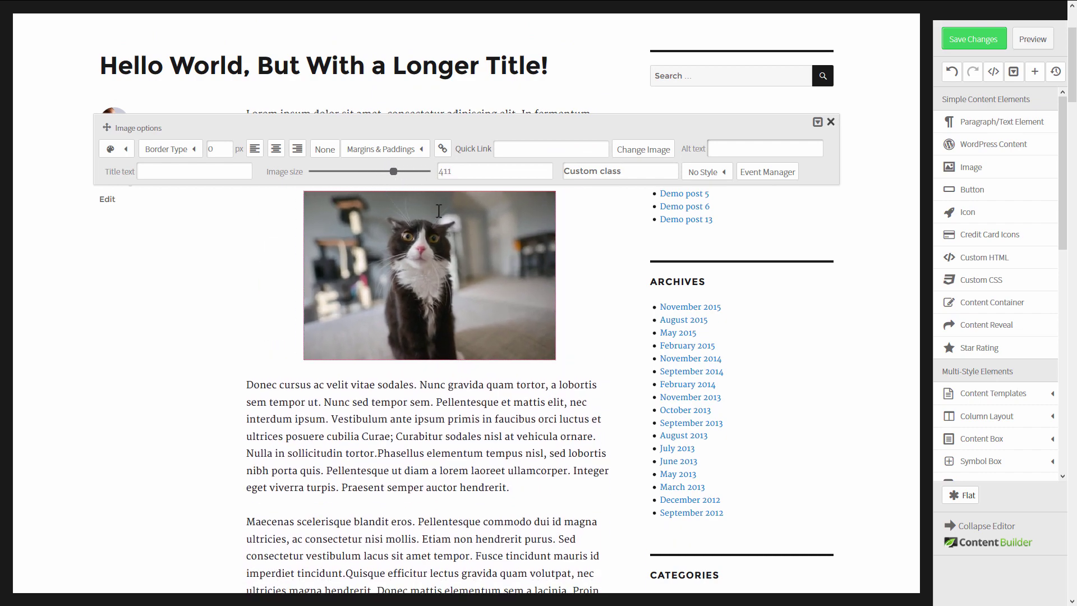
pyautogui.click(587, 279)
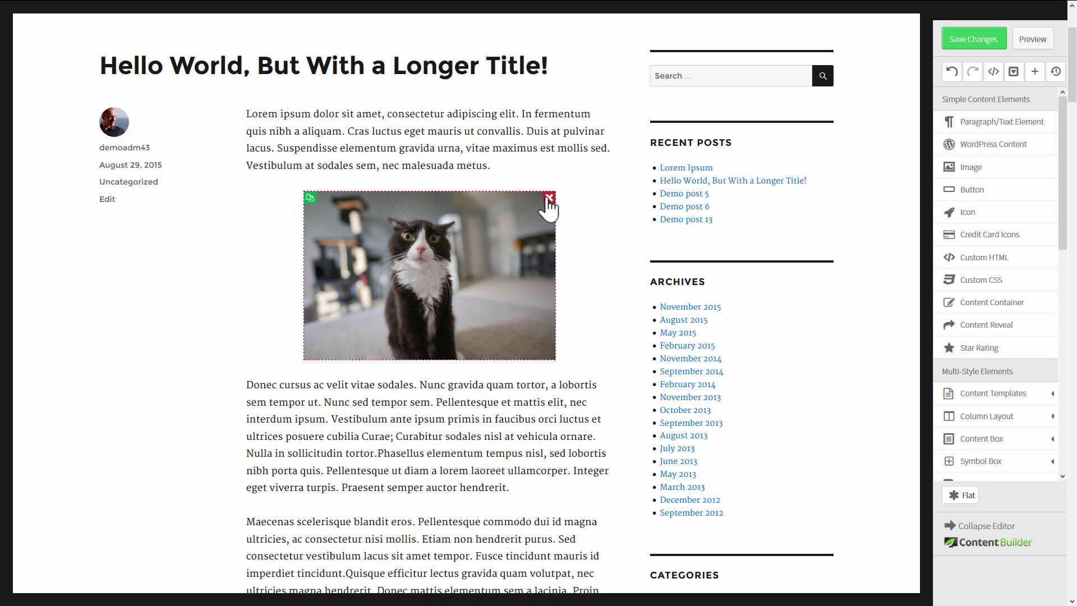
pyautogui.click(549, 198)
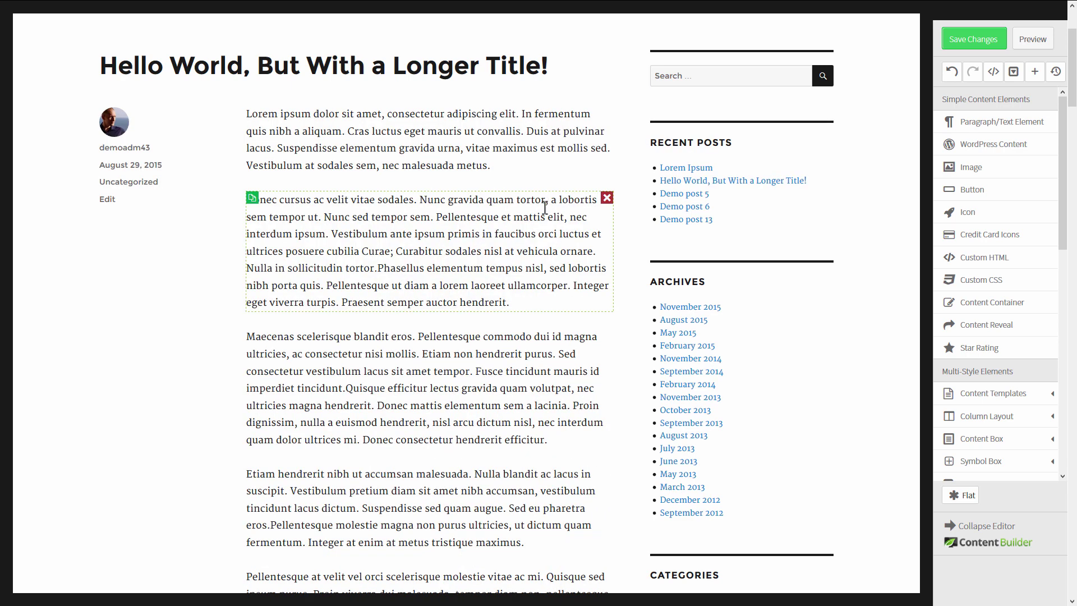
pyautogui.moveTo(993, 154); pyautogui.dragTo(435, 203)
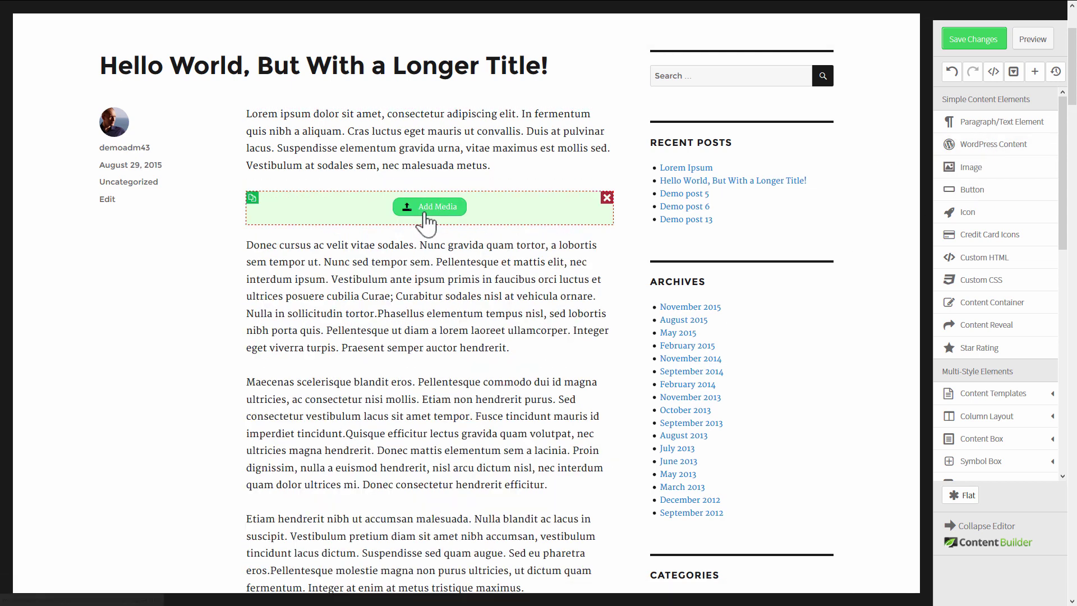
# Fill the empty image element with cat2.jpg from the media library
pyautogui.click(434, 206)
pyautogui.click(187, 158)
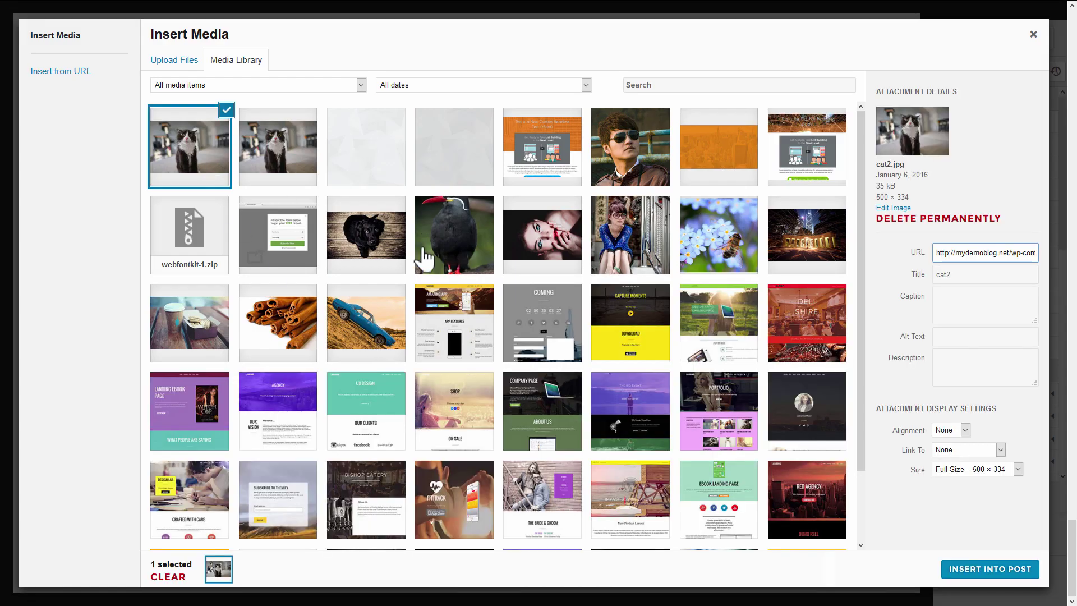
pyautogui.click(310, 163)
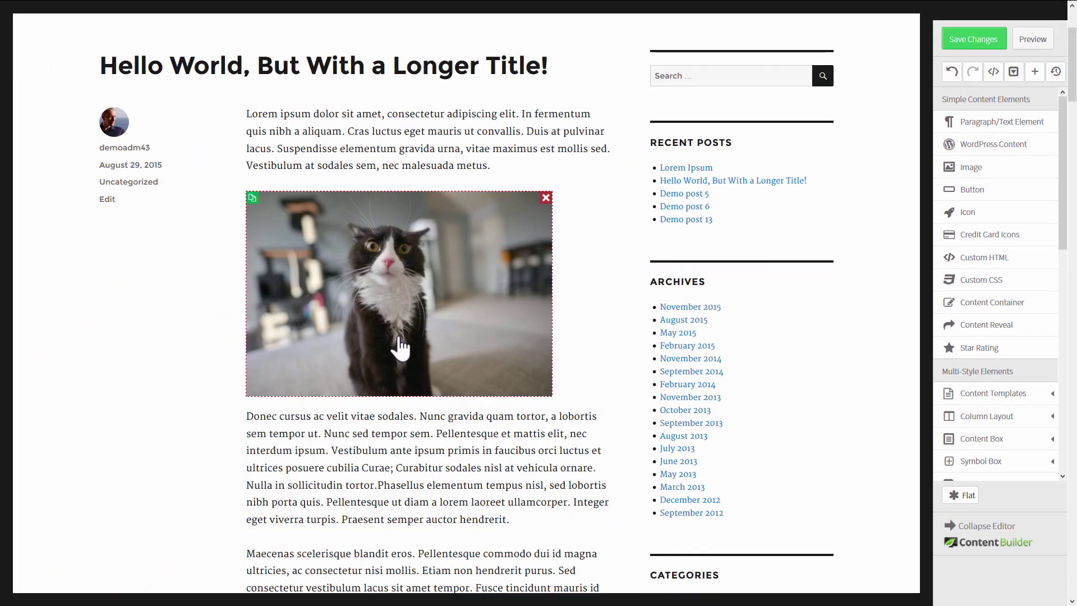
# Centre-align the cat image and save the post changes
pyautogui.click(399, 348)
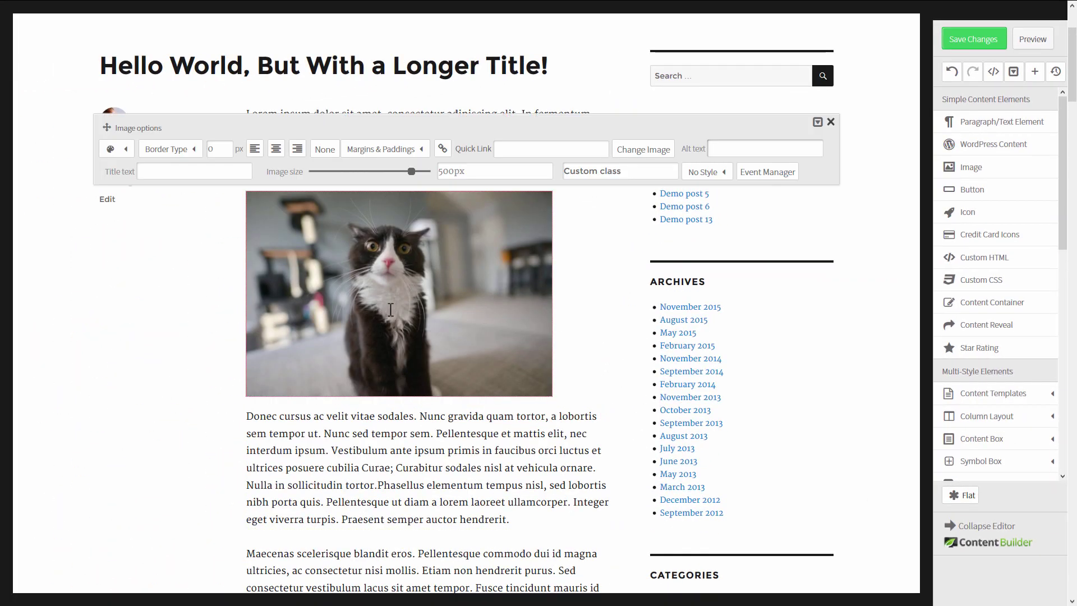
pyautogui.click(275, 149)
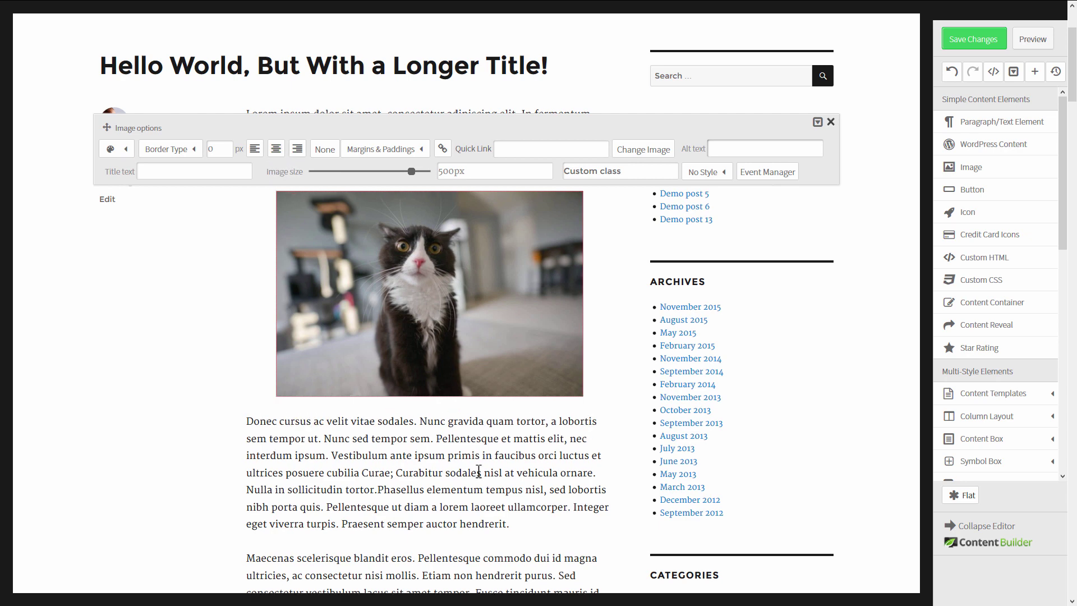
pyautogui.click(479, 471)
pyautogui.click(960, 40)
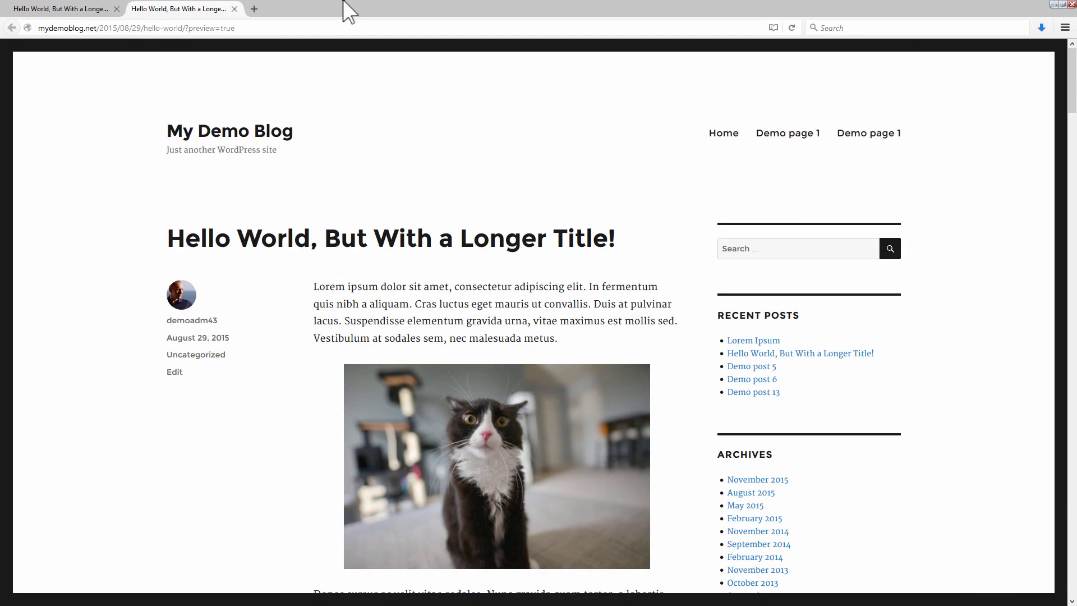
# Reload the preview, view it full screen, and scroll past the centred cat image
pyautogui.press('F5')
pyautogui.press('F11')
pyautogui.scroll(-5, 514, 352)
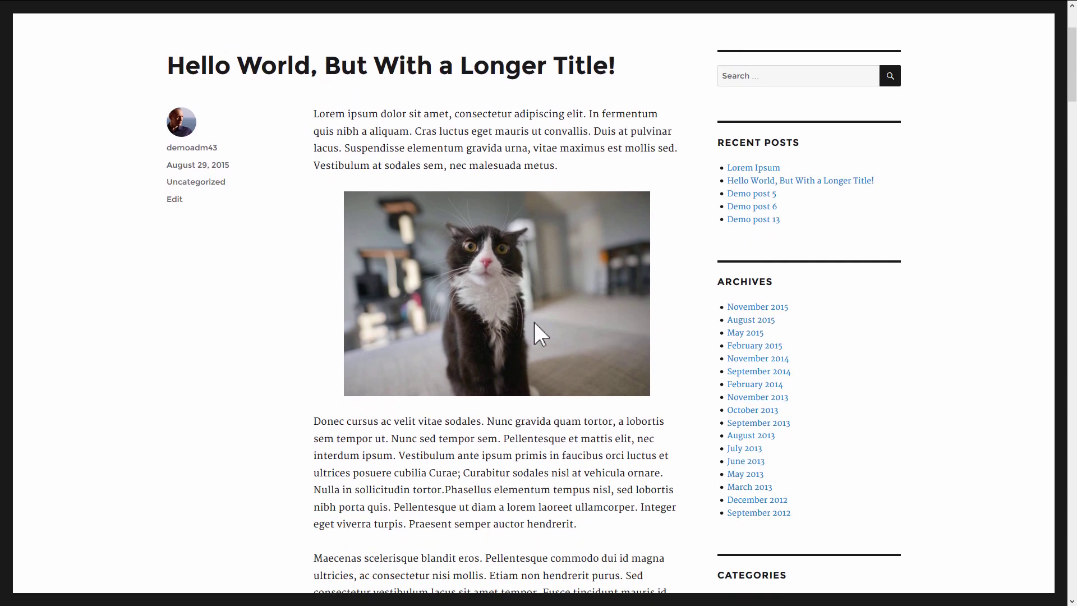
pyautogui.scroll(-2, 534, 322)
pyautogui.scroll(7, 534, 322)
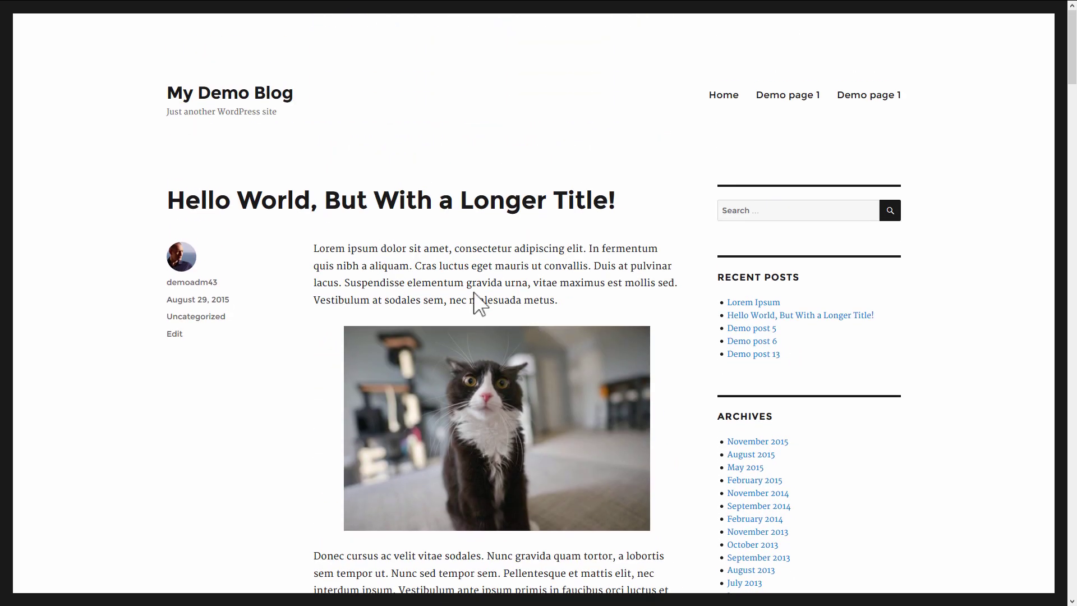
# Widen the separate blog window, then shrink it back to mobile width
pyautogui.hotkey('alt', 'Tab')
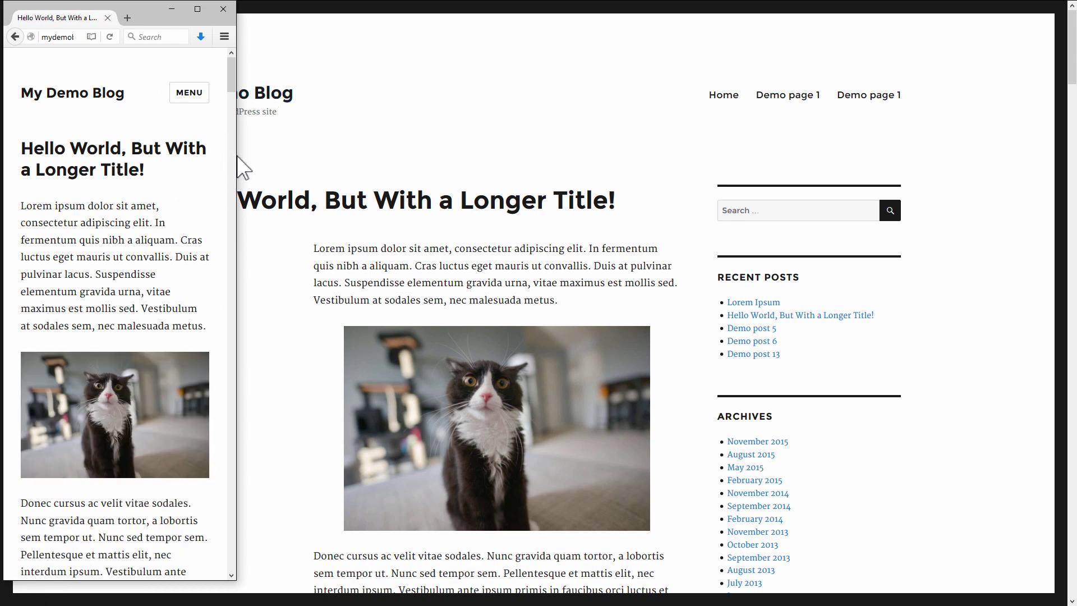
pyautogui.moveTo(238, 160); pyautogui.dragTo(666, 193)
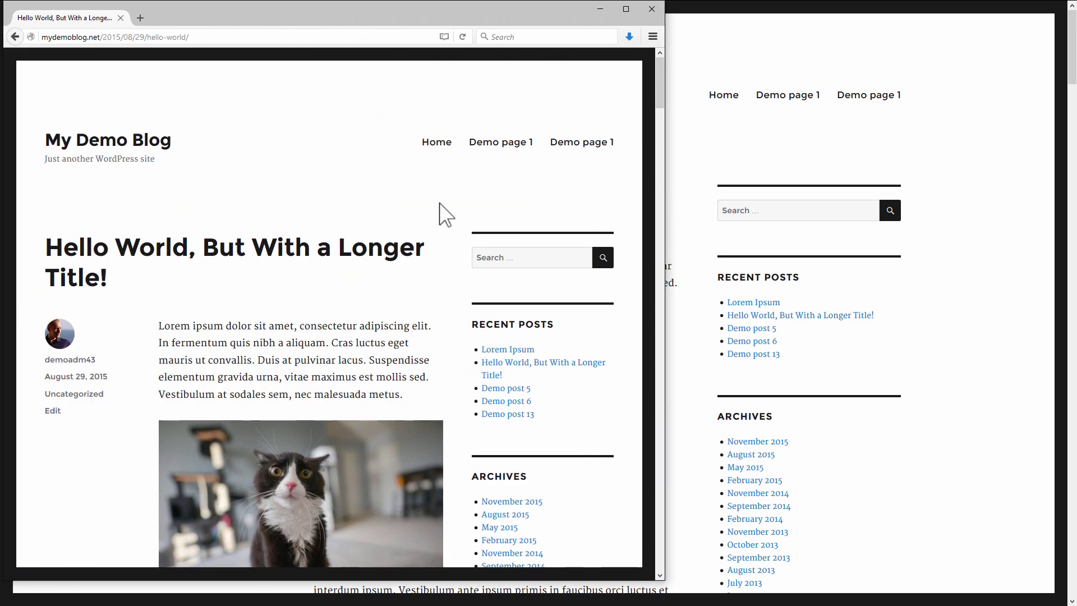
pyautogui.scroll(-5, 435, 218)
pyautogui.scroll(3, 439, 216)
pyautogui.scroll(-3, 443, 213)
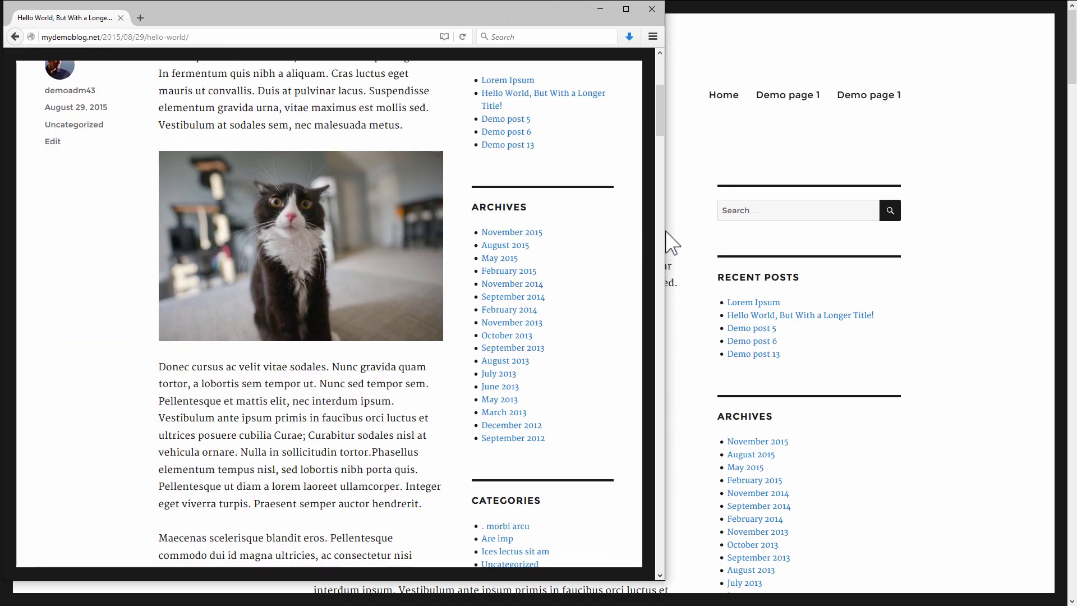
pyautogui.moveTo(666, 230); pyautogui.dragTo(207, 222)
pyautogui.scroll(3, 216, 218)
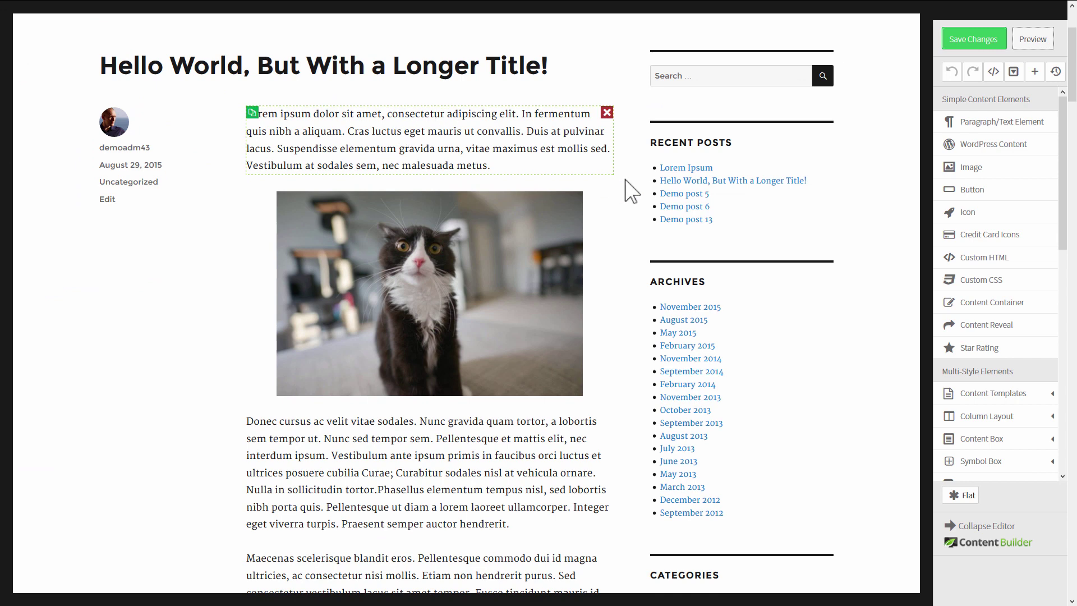
# In the Donec cursus paragraph's Margins & Paddings, enter 50 for Margin Top and Bottom
pyautogui.scroll(-2, 631, 198)
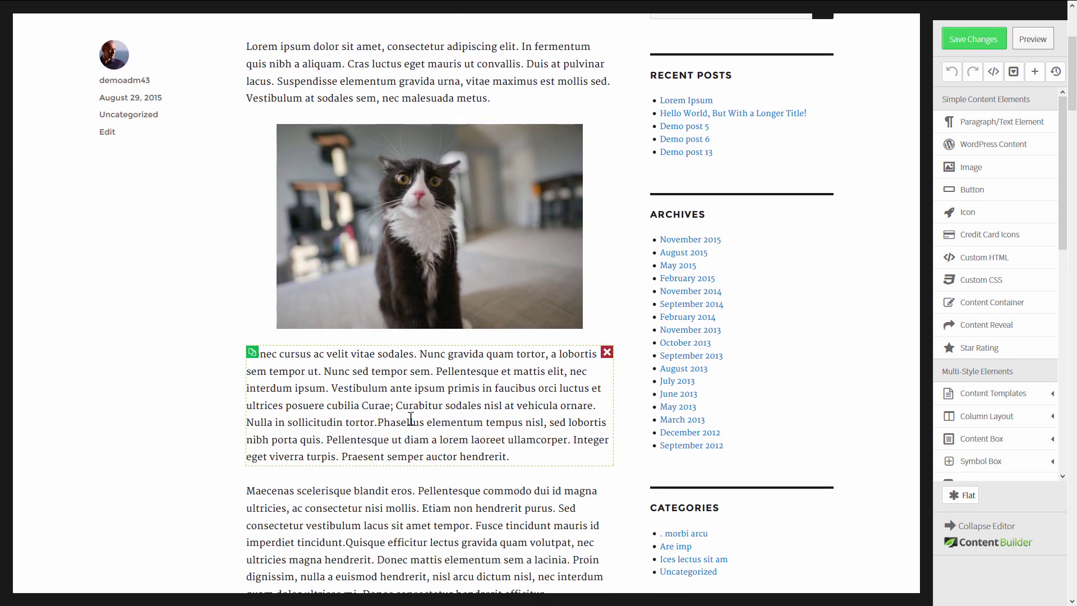
pyautogui.scroll(2, 409, 369)
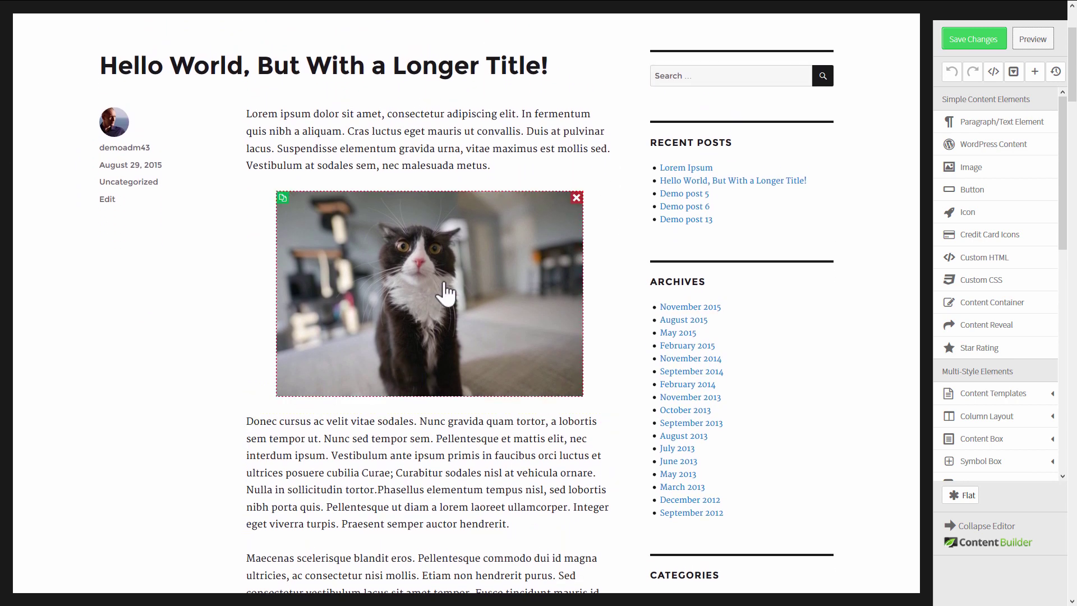
pyautogui.scroll(-2, 446, 345)
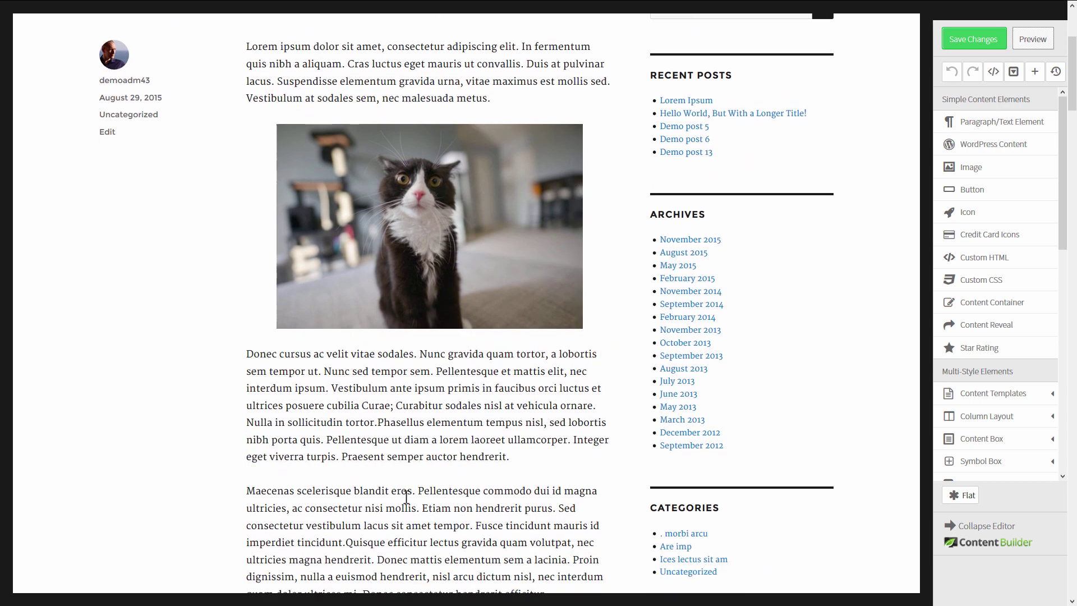
pyautogui.click(404, 387)
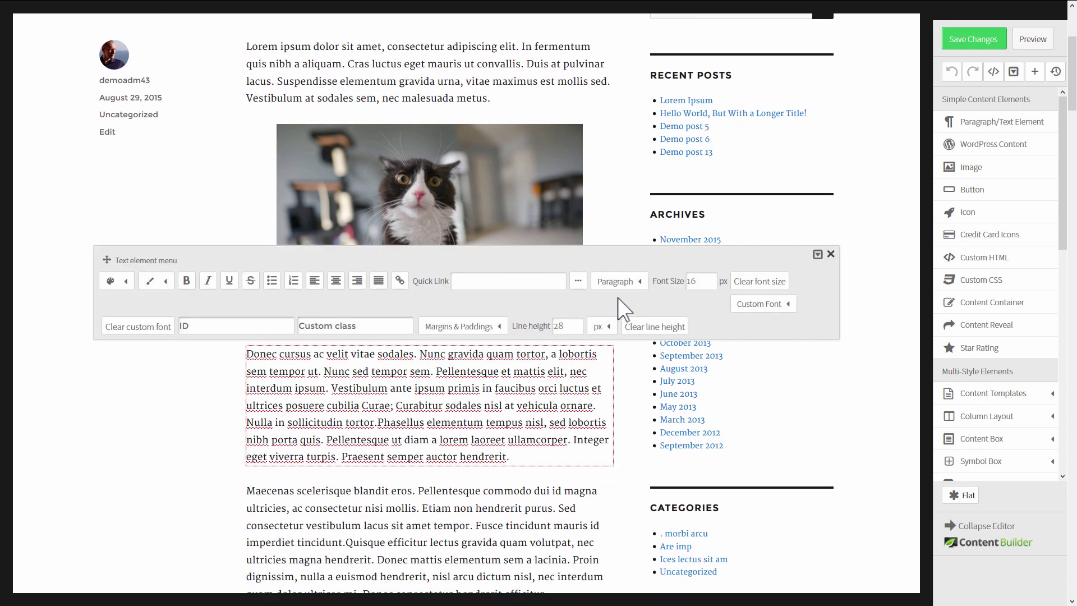
pyautogui.click(455, 327)
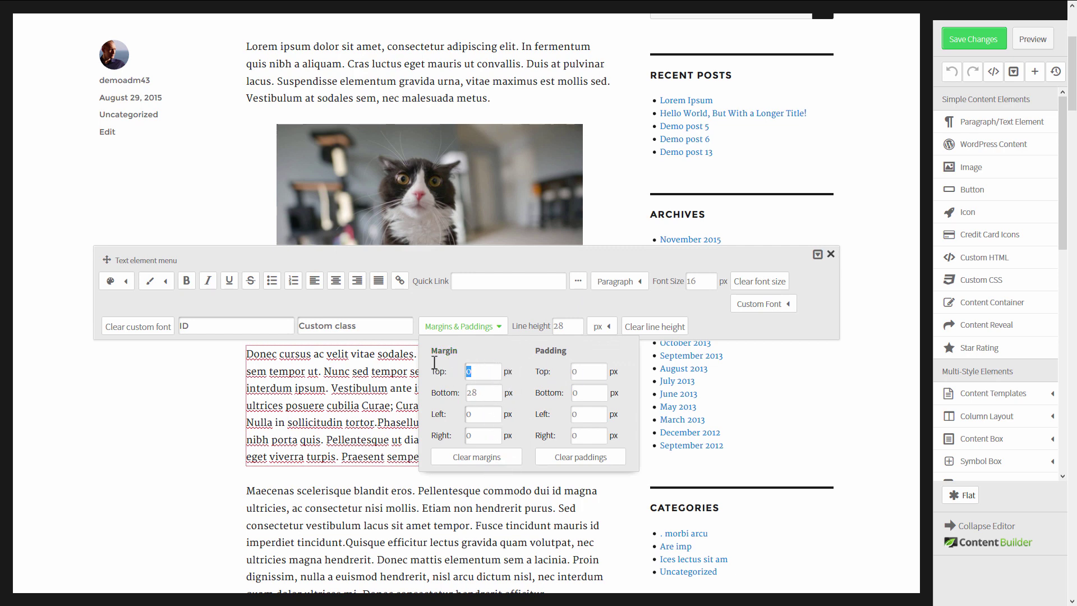
pyautogui.press('Tab')
pyautogui.write('50')
pyautogui.press('Tab')
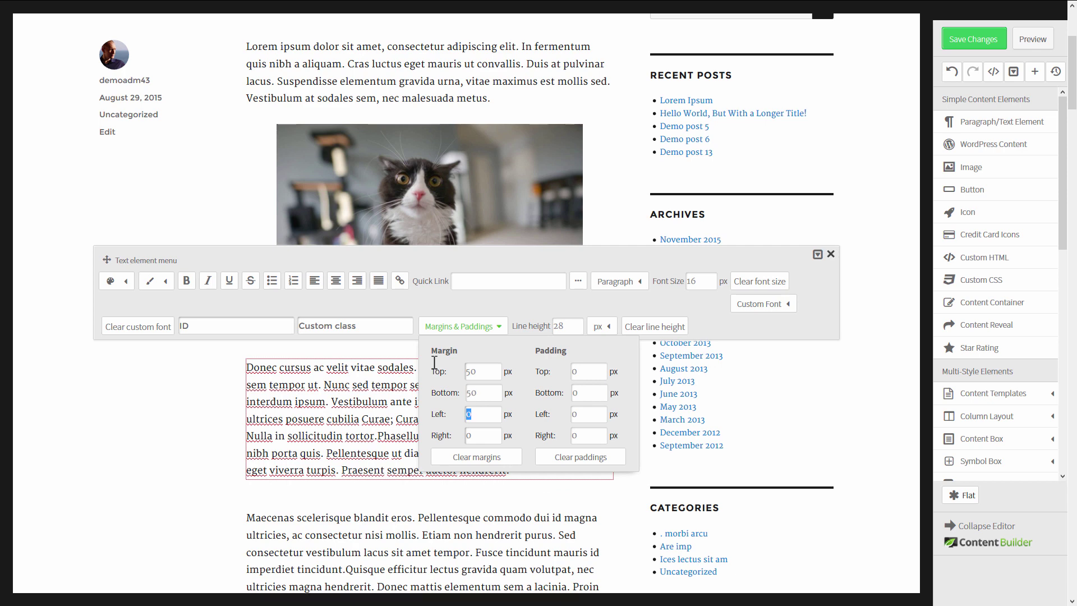
# Give the Donec cursus paragraph 50 px left and right margins
pyautogui.click(140, 409)
pyautogui.scroll(-3, 140, 409)
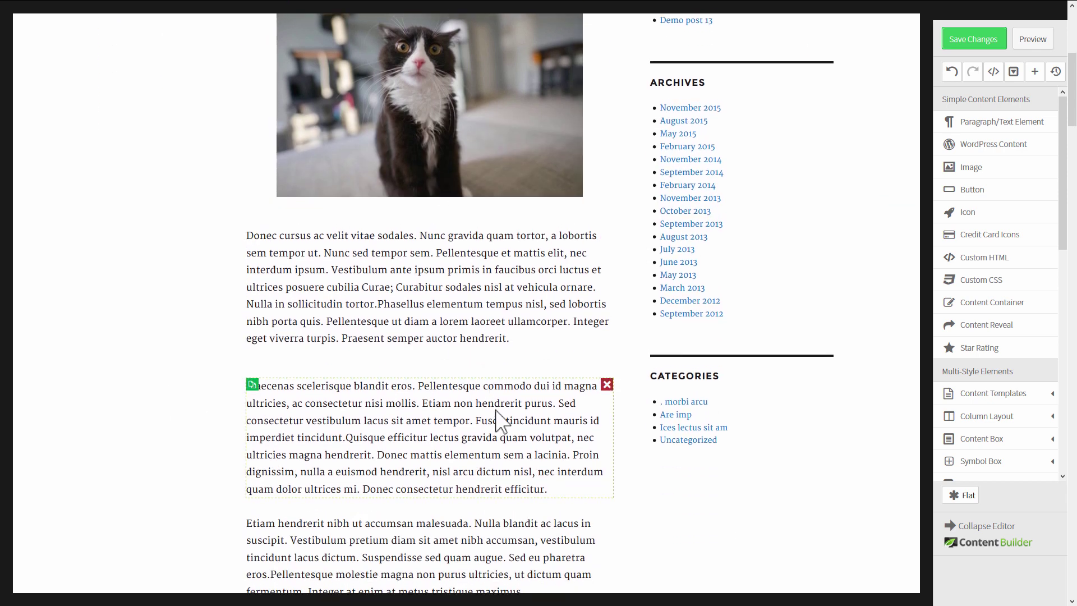
pyautogui.scroll(1, 497, 418)
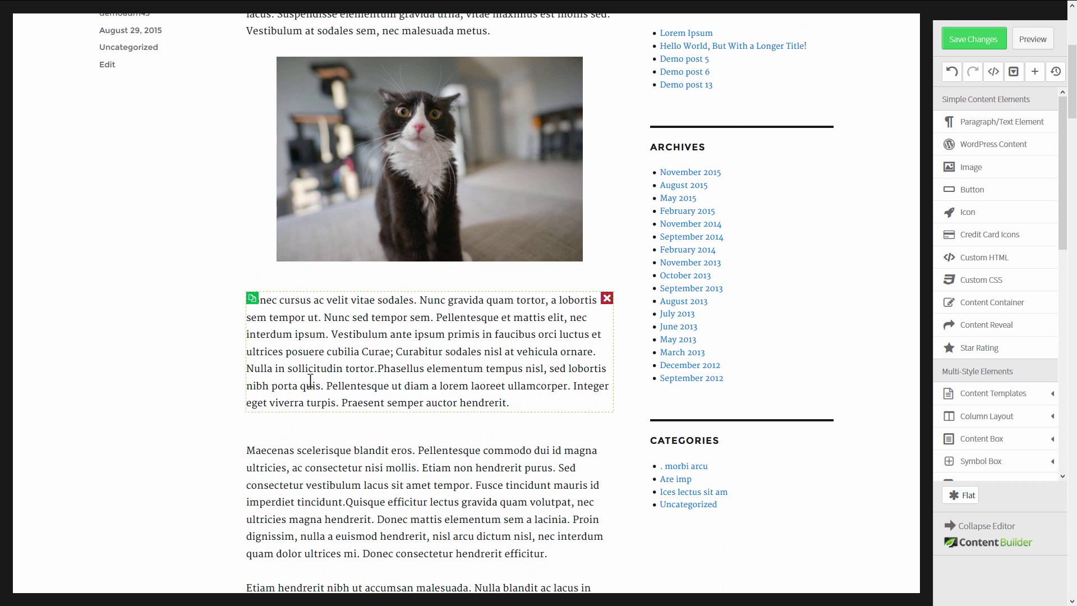
pyautogui.click(453, 331)
pyautogui.click(461, 274)
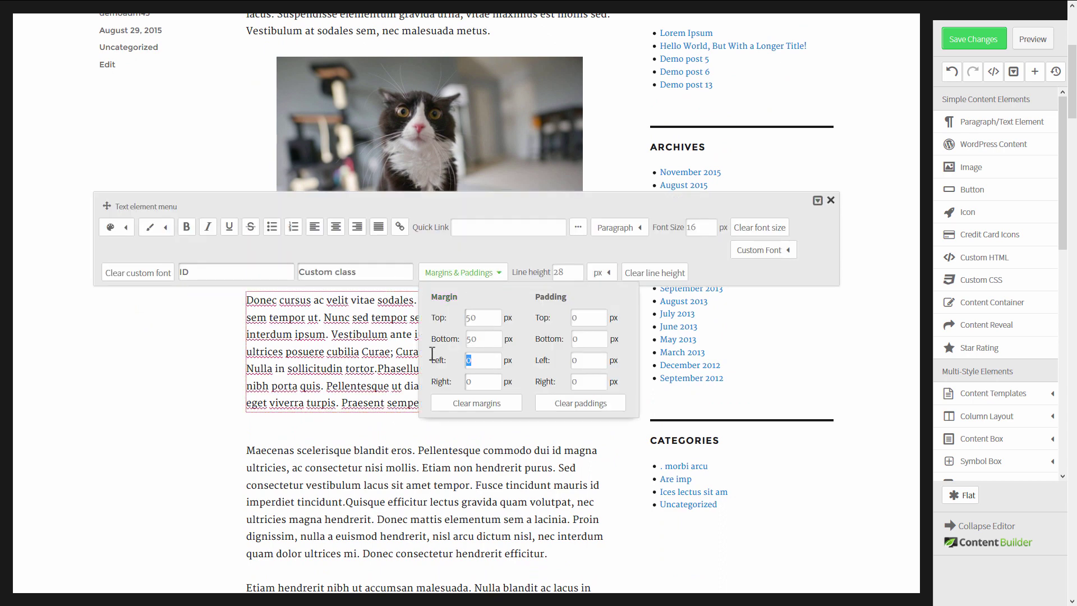
pyautogui.write('50')
pyautogui.press('Tab')
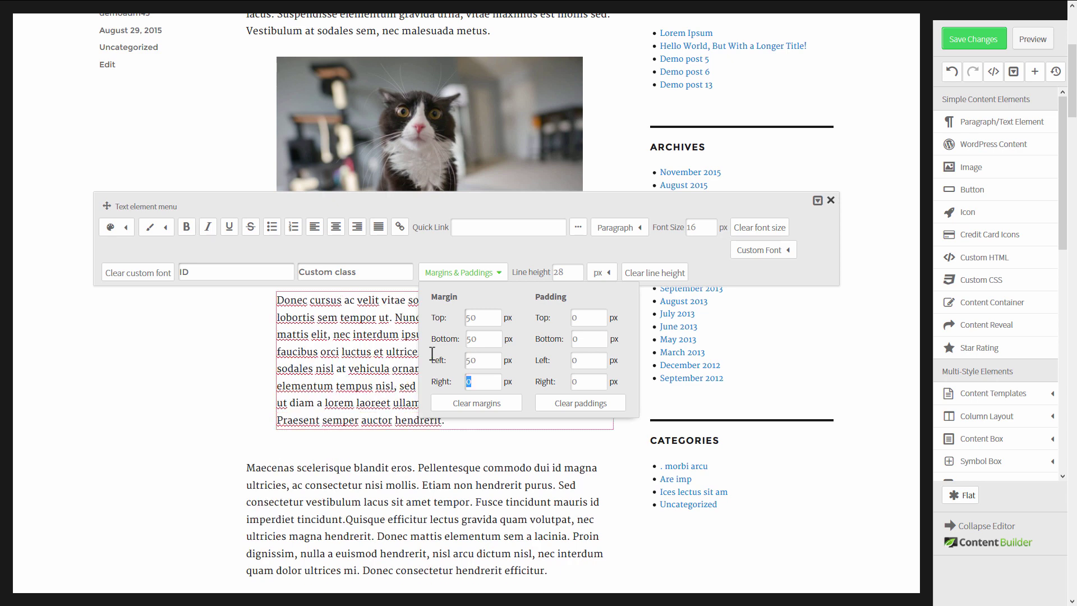
pyautogui.write('50')
pyautogui.press('Tab')
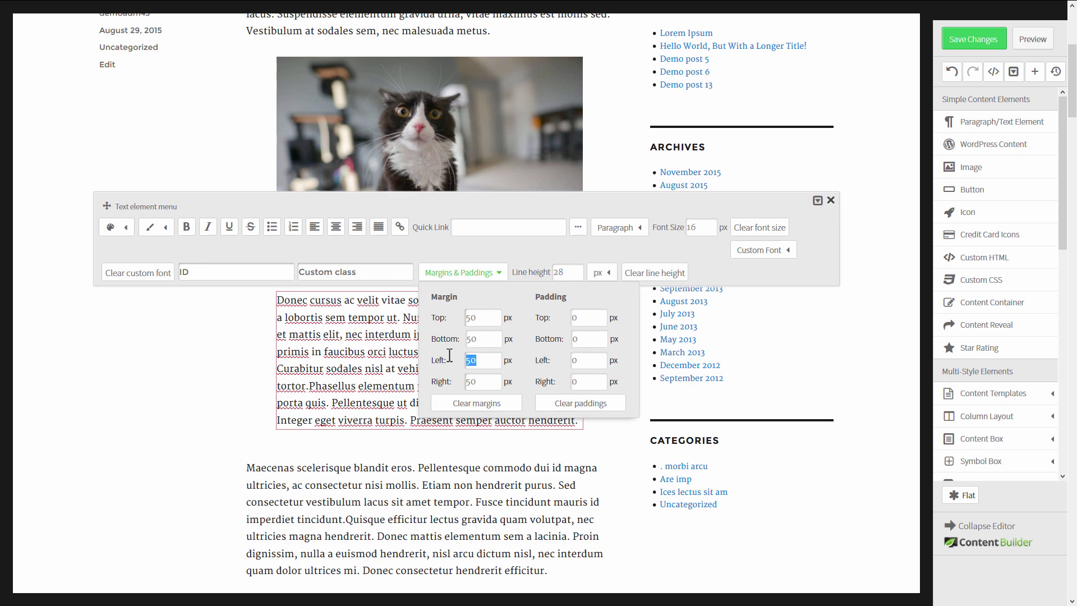
# Increase the paragraph's left and right margins to 80 px and close the settings
pyautogui.write('80')
pyautogui.press('Tab')
pyautogui.write('80')
pyautogui.press('Tab')
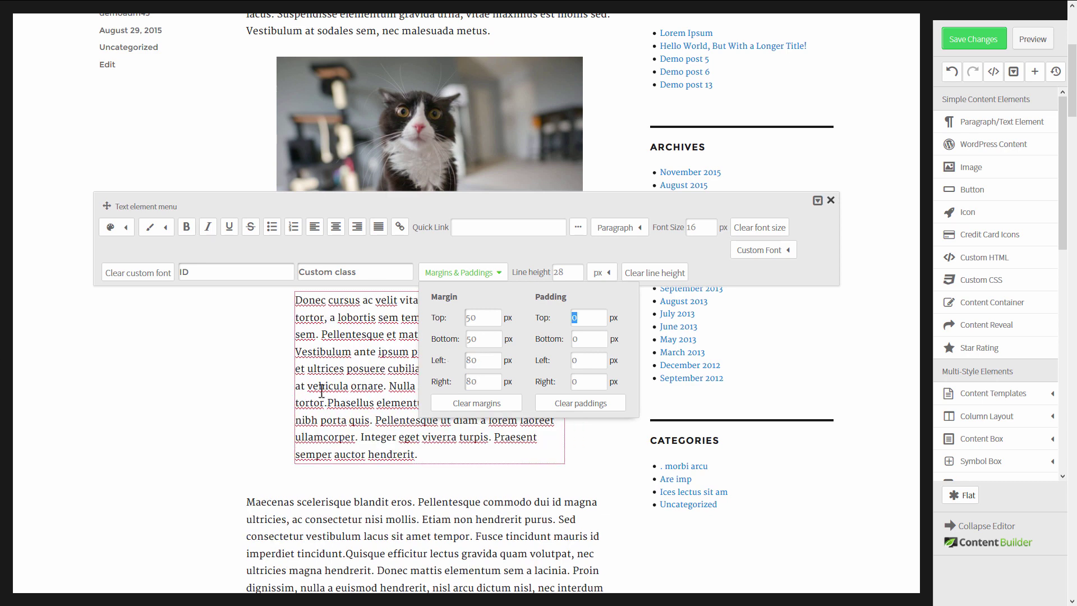
pyautogui.click(168, 394)
pyautogui.scroll(-2, 435, 263)
pyautogui.scroll(1, 402, 230)
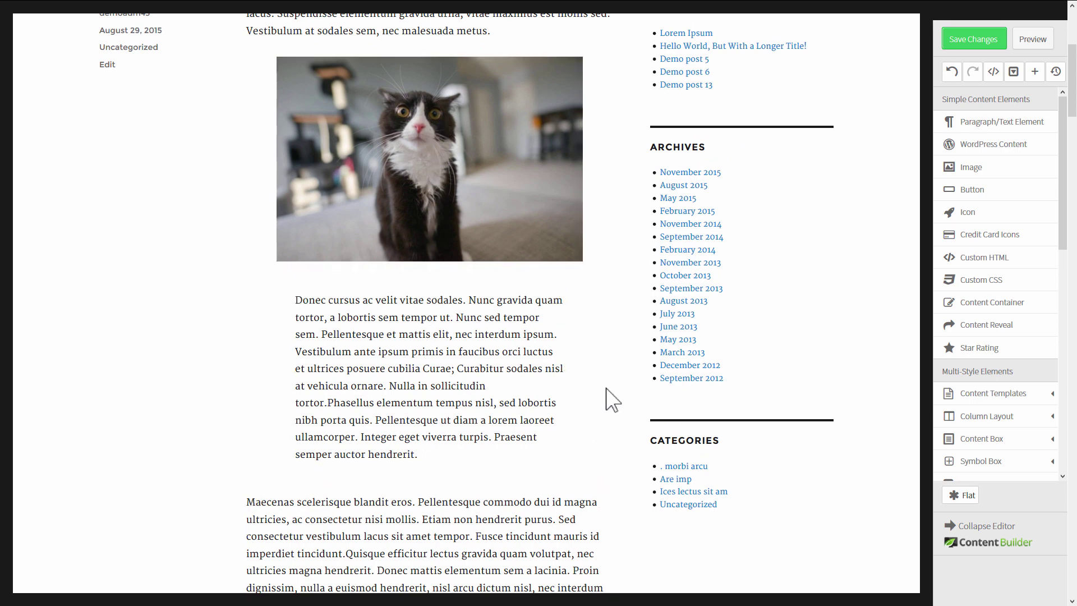
pyautogui.scroll(1, 612, 395)
pyautogui.scroll(-1, 612, 396)
# Save the post, then reload the narrow preview window and scroll through it
pyautogui.click(982, 43)
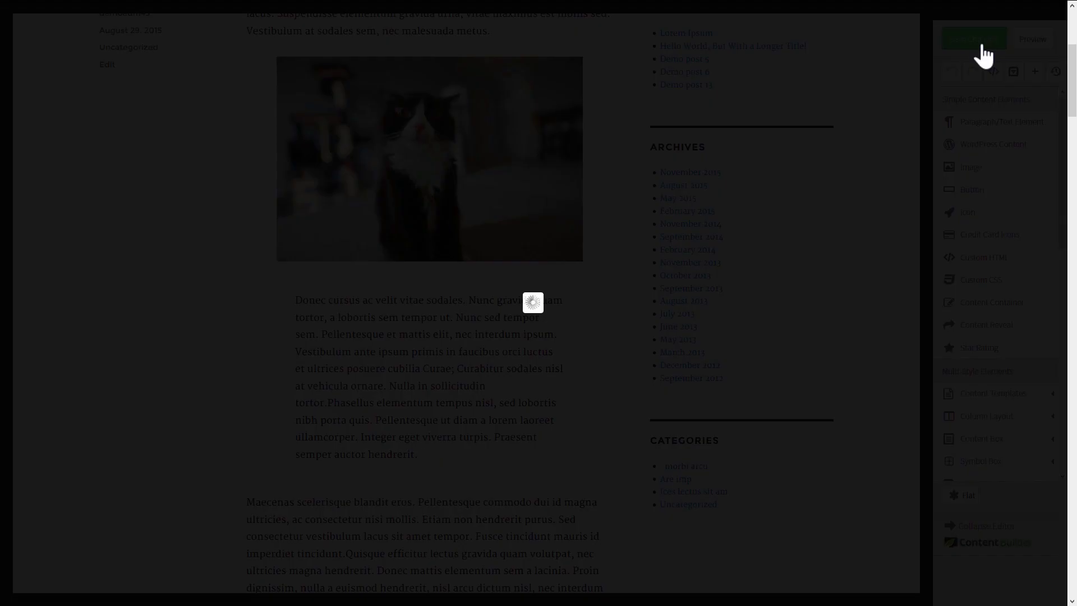
pyautogui.scroll(2, 645, 207)
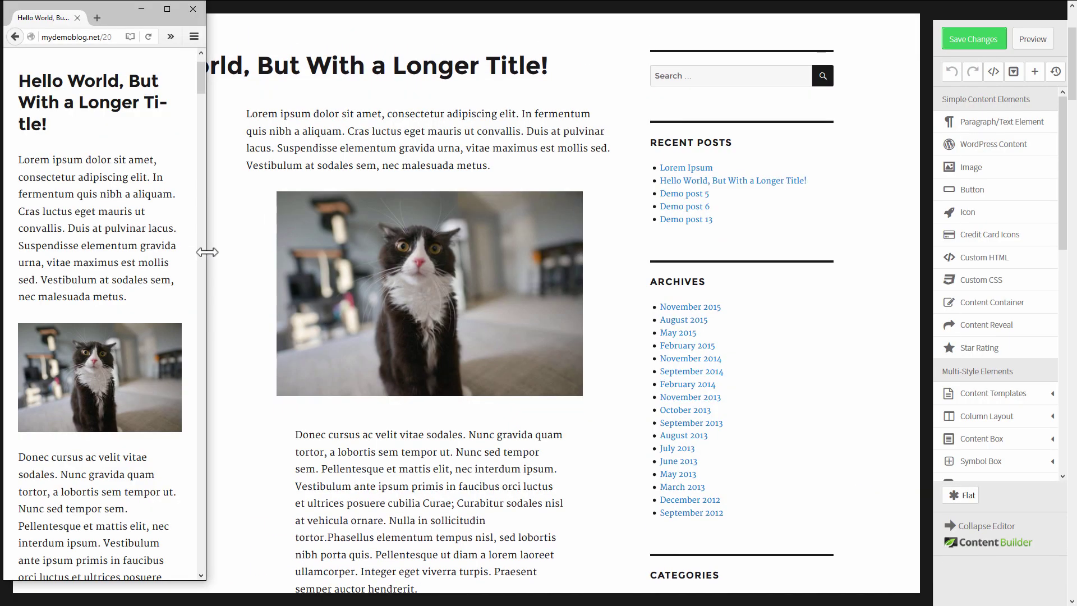
pyautogui.press('F5')
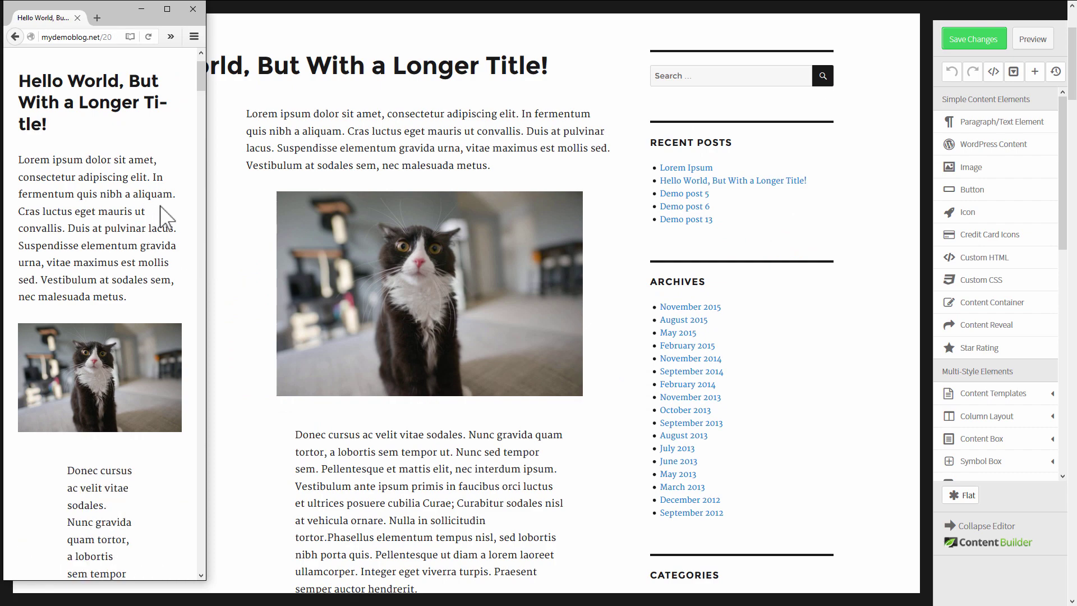
pyautogui.scroll(-6, 163, 214)
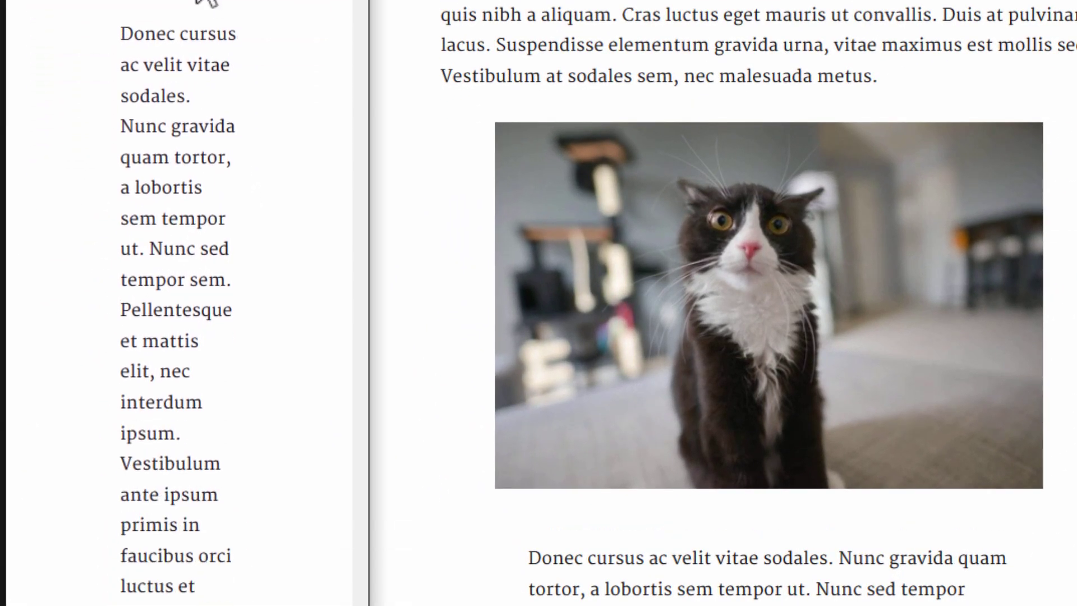
pyautogui.scroll(-3, 224, 539)
pyautogui.scroll(-15, 208, 592)
pyautogui.scroll(4, 202, 588)
pyautogui.scroll(10, 224, 421)
pyautogui.scroll(4, 251, 140)
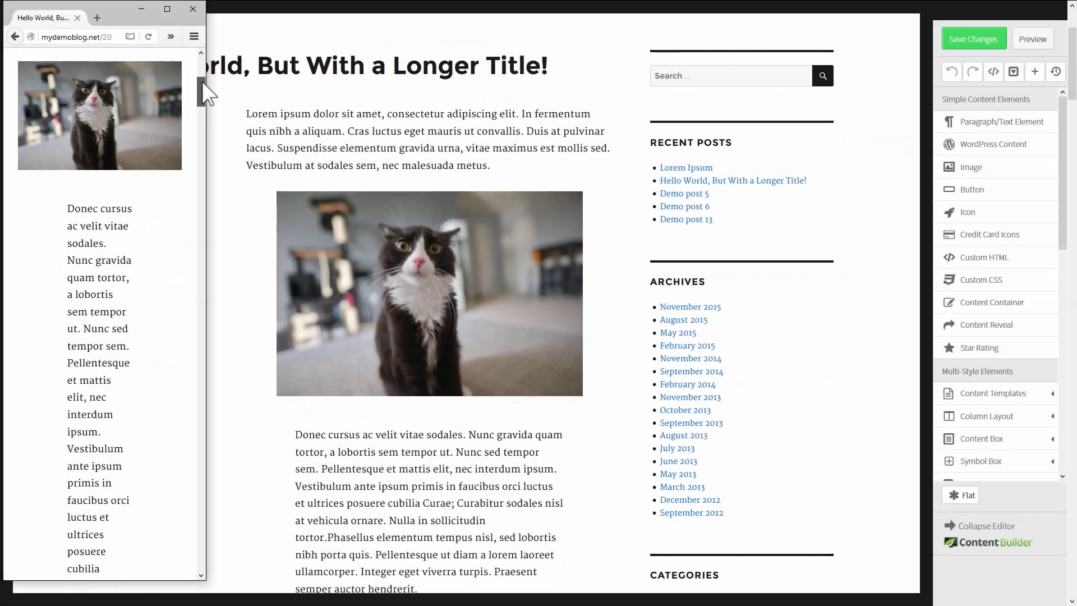
# Resize the preview window narrower and scroll to check the reflowed image and paragraphs
pyautogui.moveTo(202, 82); pyautogui.dragTo(216, 99)
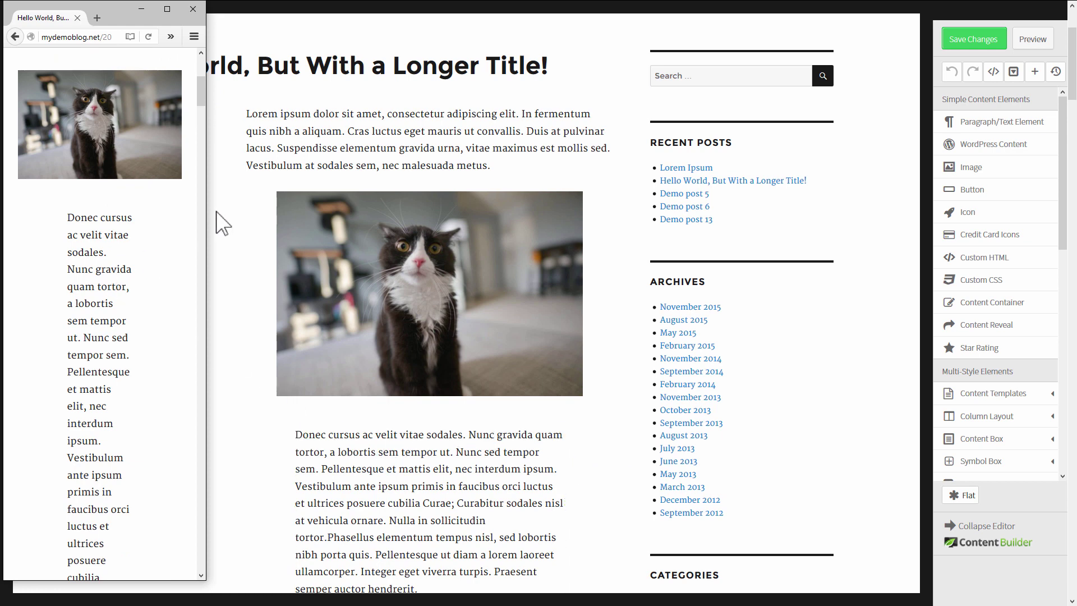
pyautogui.moveTo(206, 206); pyautogui.dragTo(165, 244)
pyautogui.scroll(-13, 115, 259)
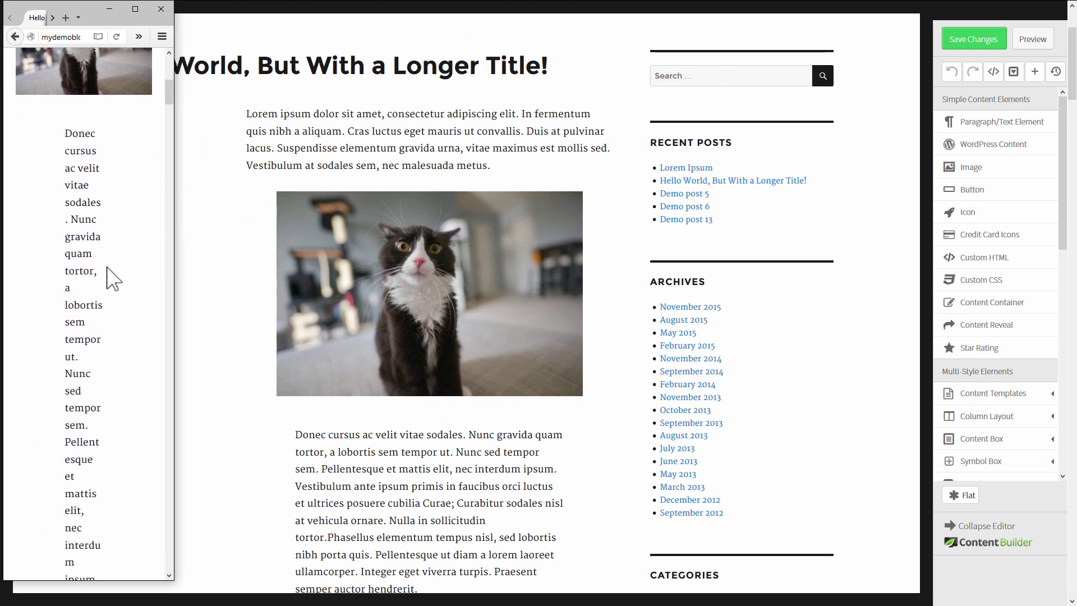
pyautogui.scroll(-4, 120, 371)
pyautogui.scroll(10, 121, 365)
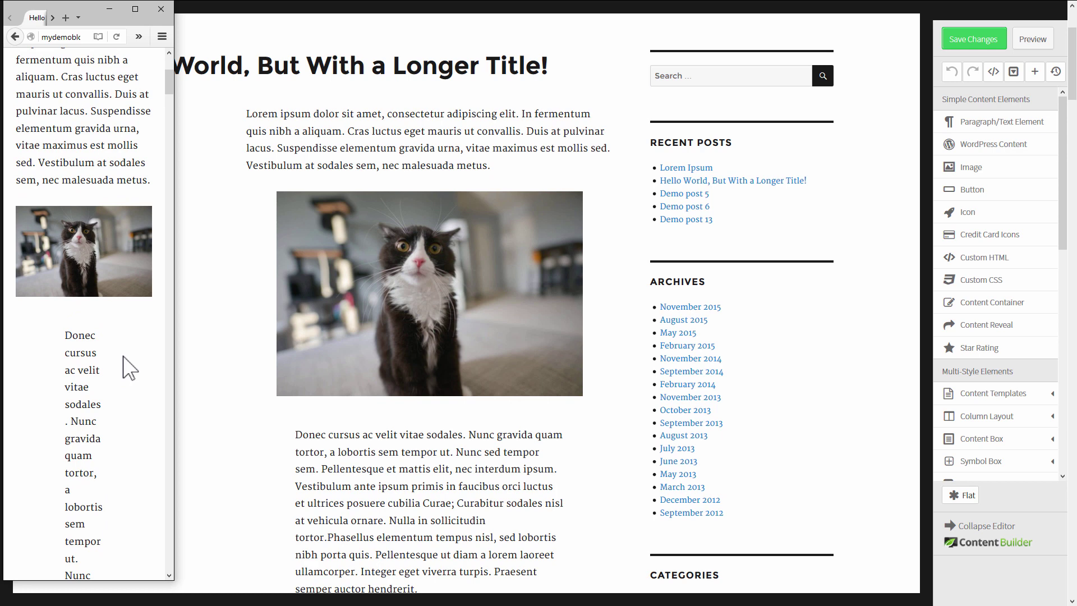
pyautogui.scroll(-7, 112, 336)
pyautogui.scroll(6, 112, 335)
pyautogui.scroll(4, 112, 335)
# Add a Content Container below the cat image and move the Maecenas paragraph into it
pyautogui.moveTo(173, 286); pyautogui.dragTo(253, 281)
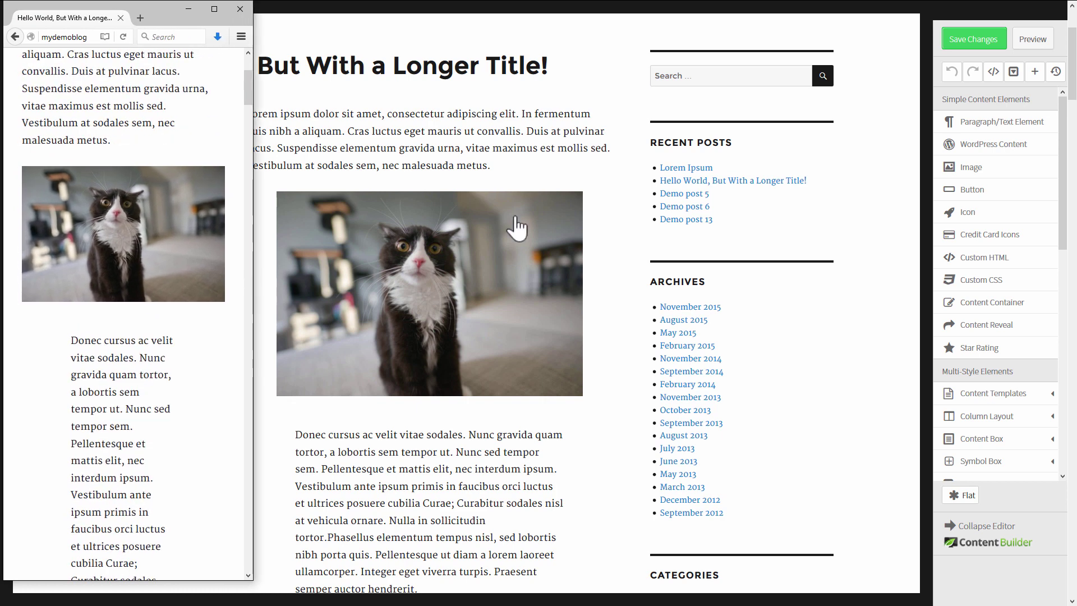
pyautogui.click(646, 163)
pyautogui.click(612, 170)
pyautogui.click(205, 316)
pyautogui.scroll(-3, 151, 264)
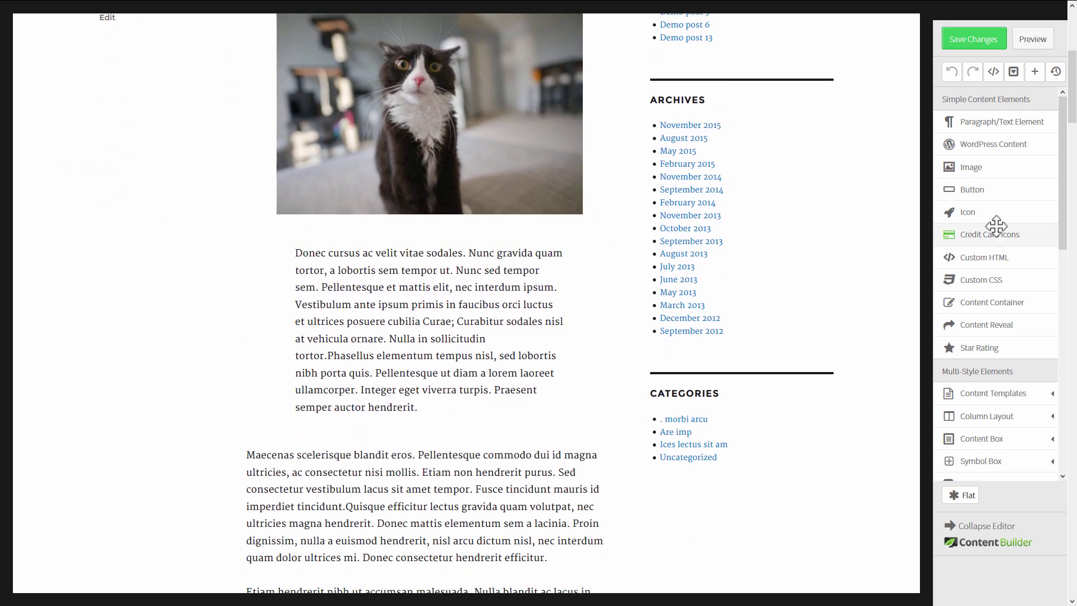
pyautogui.moveTo(998, 306); pyautogui.dragTo(458, 229)
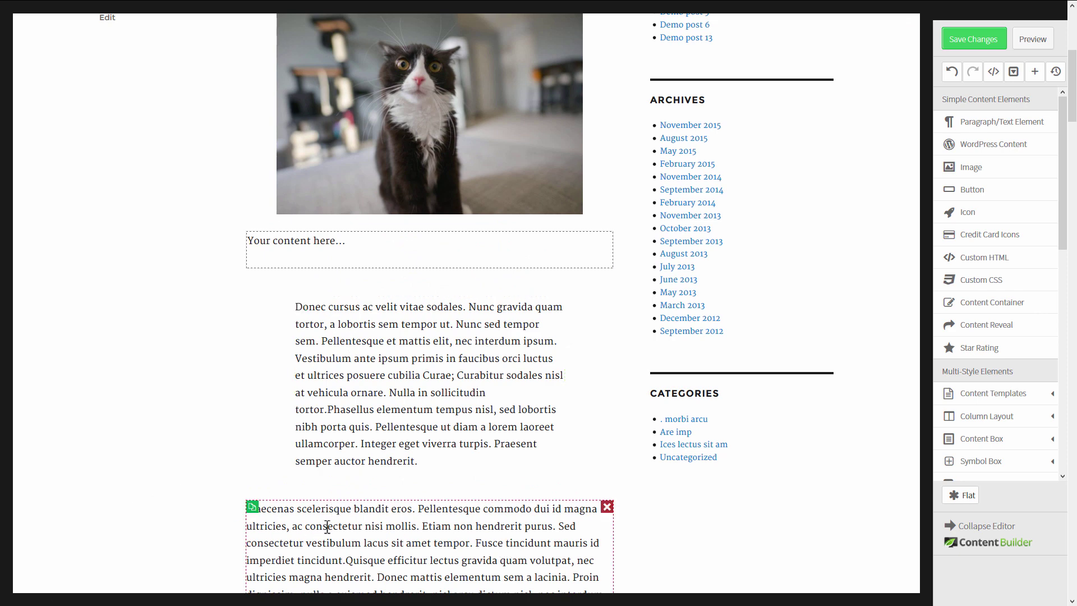
pyautogui.moveTo(337, 518); pyautogui.dragTo(350, 235)
pyautogui.click(605, 377)
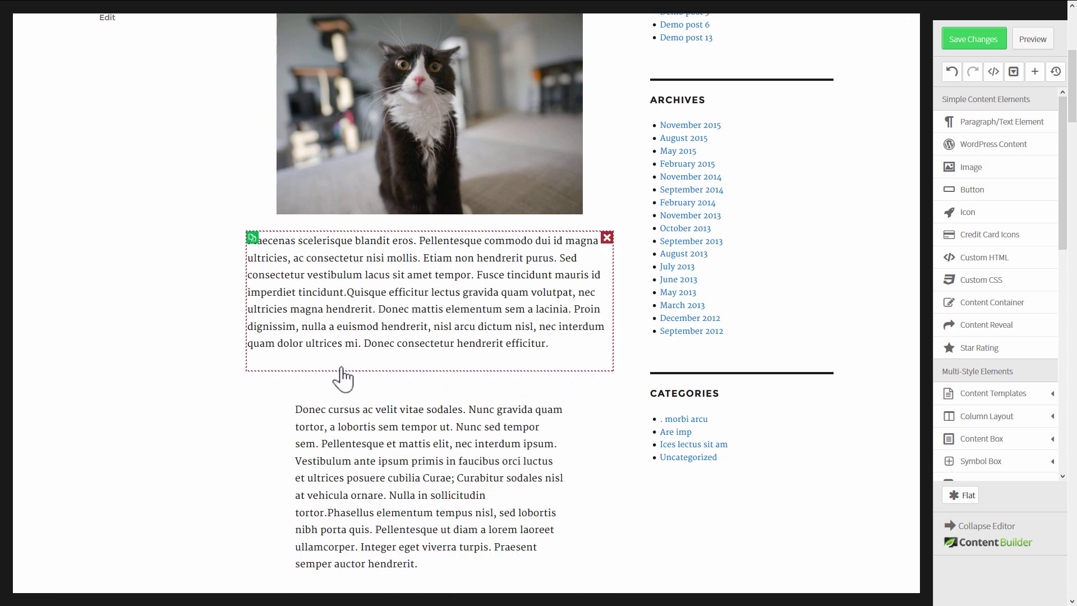
# Set the container's max width to about 433 px and centre its content
pyautogui.click(342, 379)
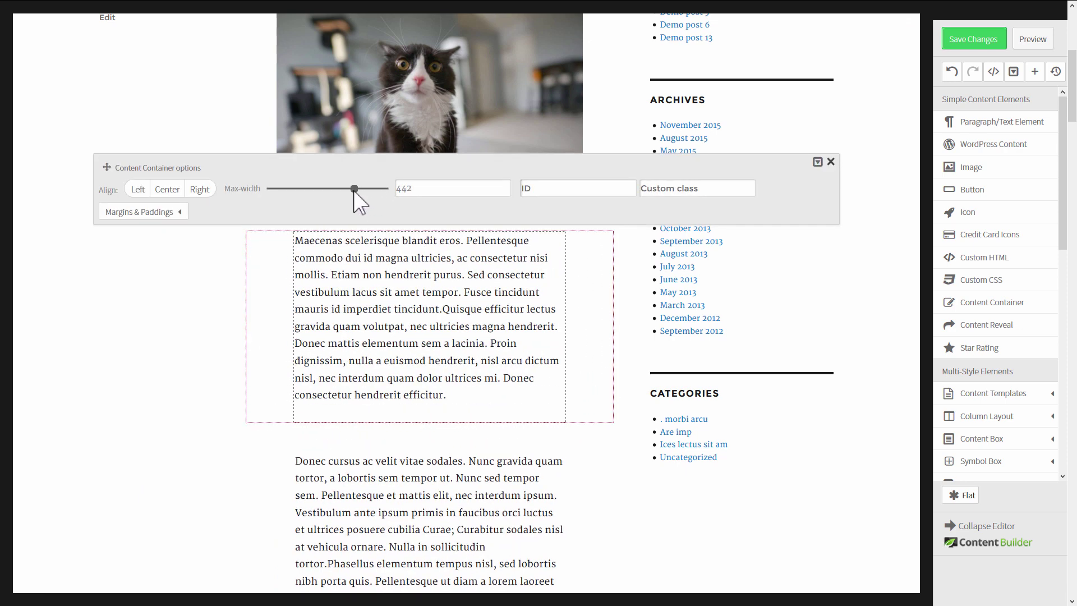
pyautogui.moveTo(353, 192); pyautogui.dragTo(349, 192)
pyautogui.click(197, 190)
pyautogui.click(168, 191)
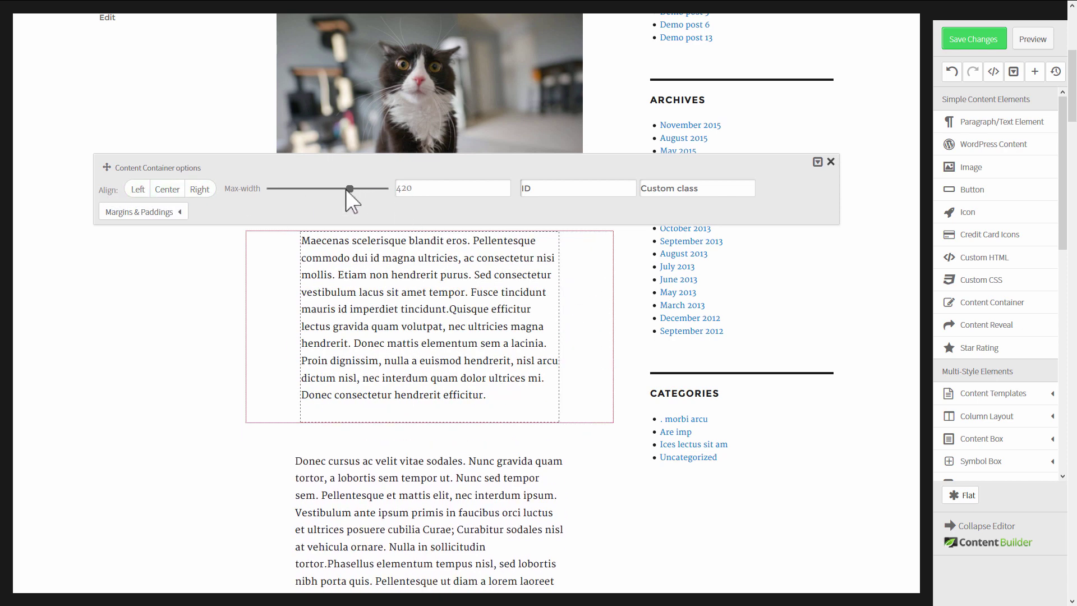
pyautogui.moveTo(347, 189)
pyautogui.mouseDown()
pyautogui.moveTo(339, 189)
pyautogui.moveTo(353, 187)
pyautogui.mouseUp()
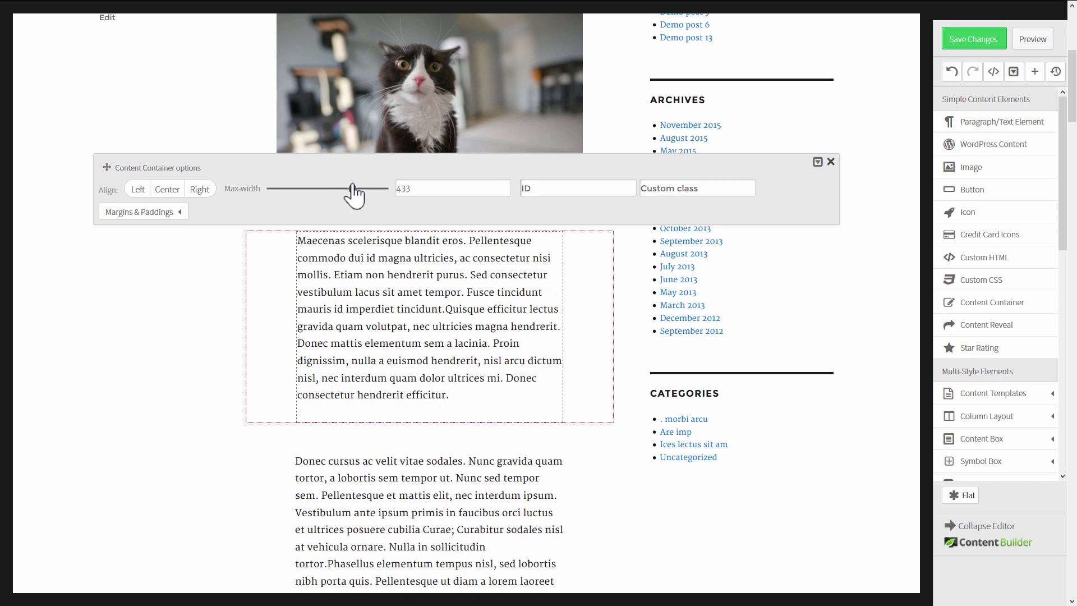
pyautogui.click(143, 323)
# Save the post changes and scroll to review the container
pyautogui.scroll(-1, 413, 337)
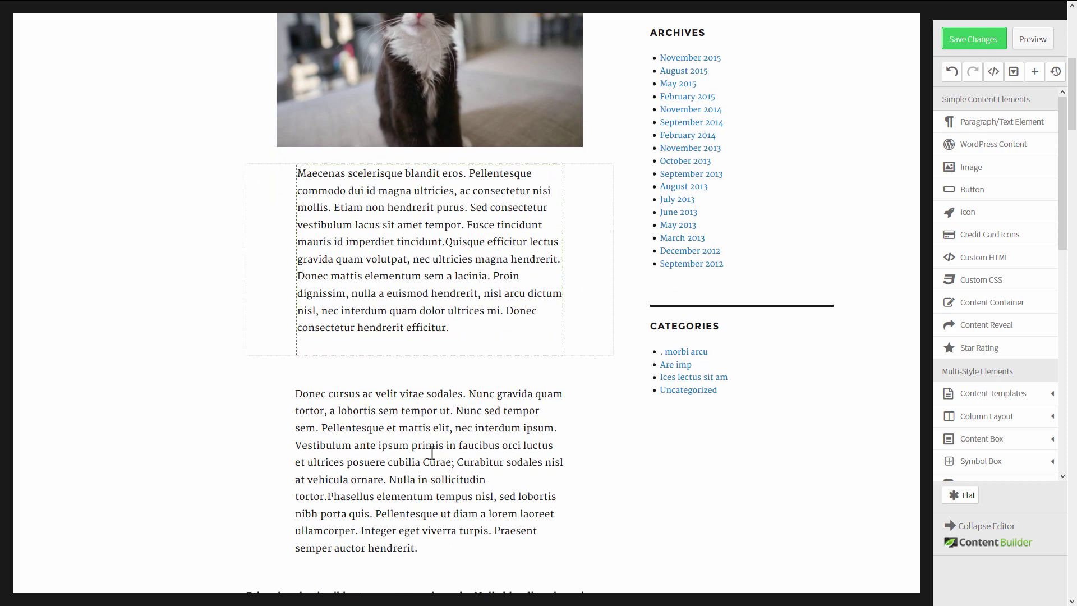
pyautogui.scroll(2, 644, 372)
pyautogui.click(974, 38)
pyautogui.scroll(-1, 641, 399)
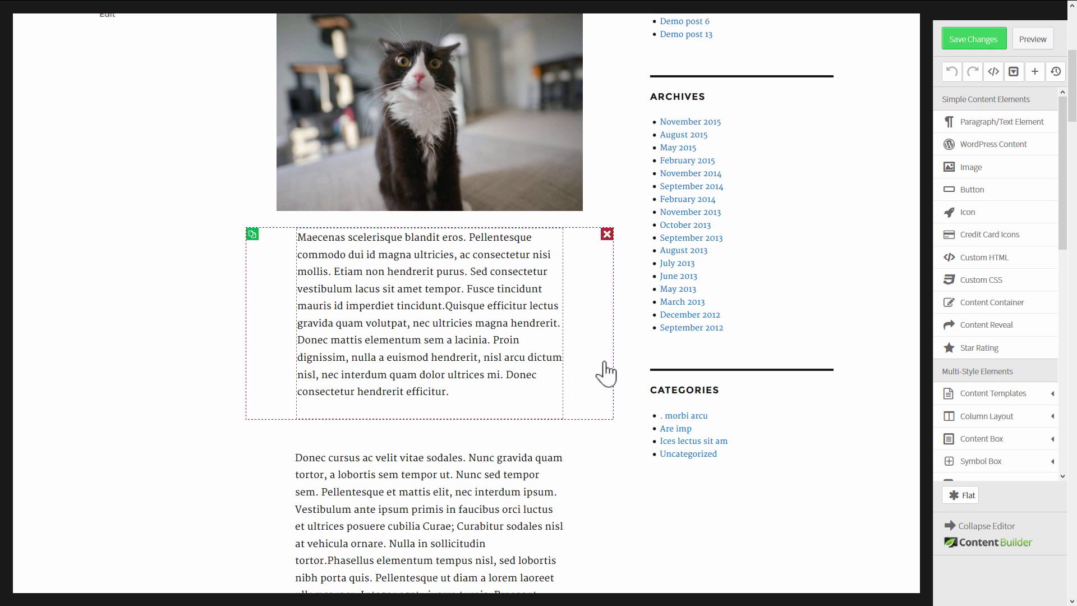
pyautogui.scroll(-1, 606, 372)
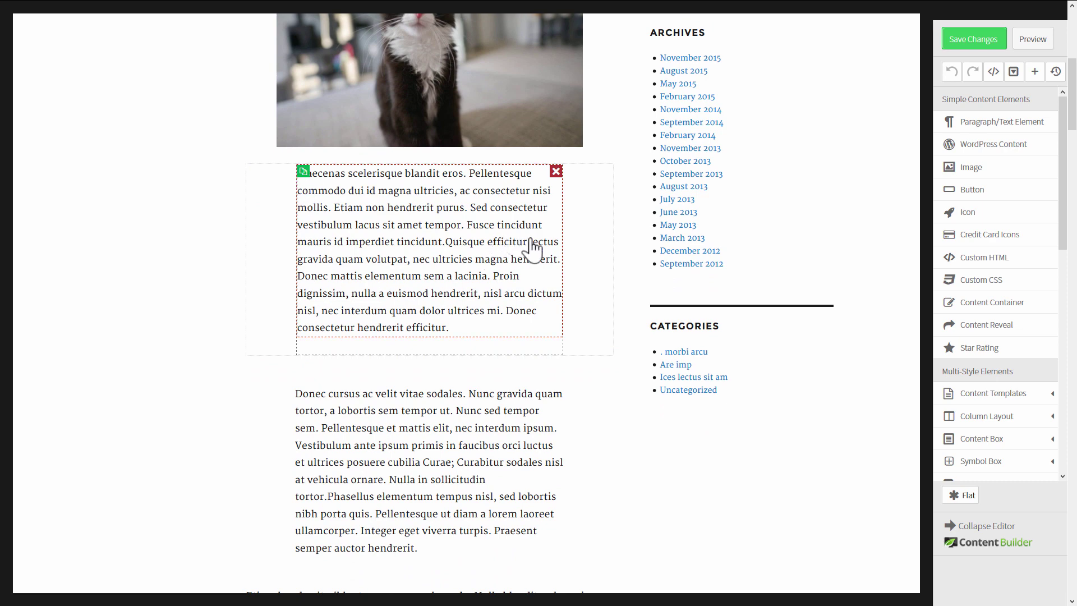
# Save the changes to the post
pyautogui.scroll(-2, 605, 259)
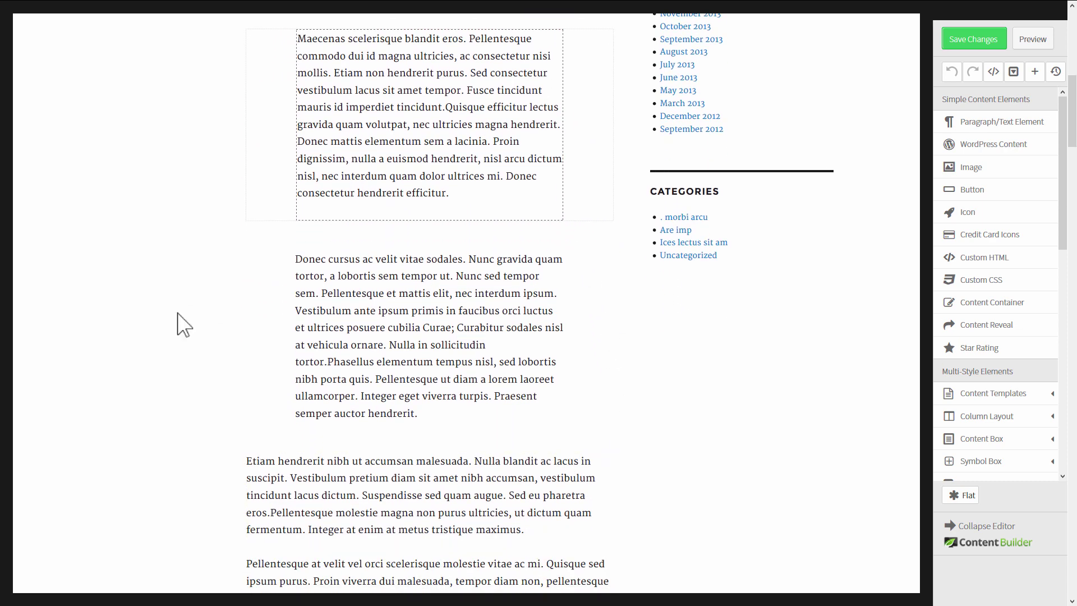
pyautogui.scroll(3, 763, 221)
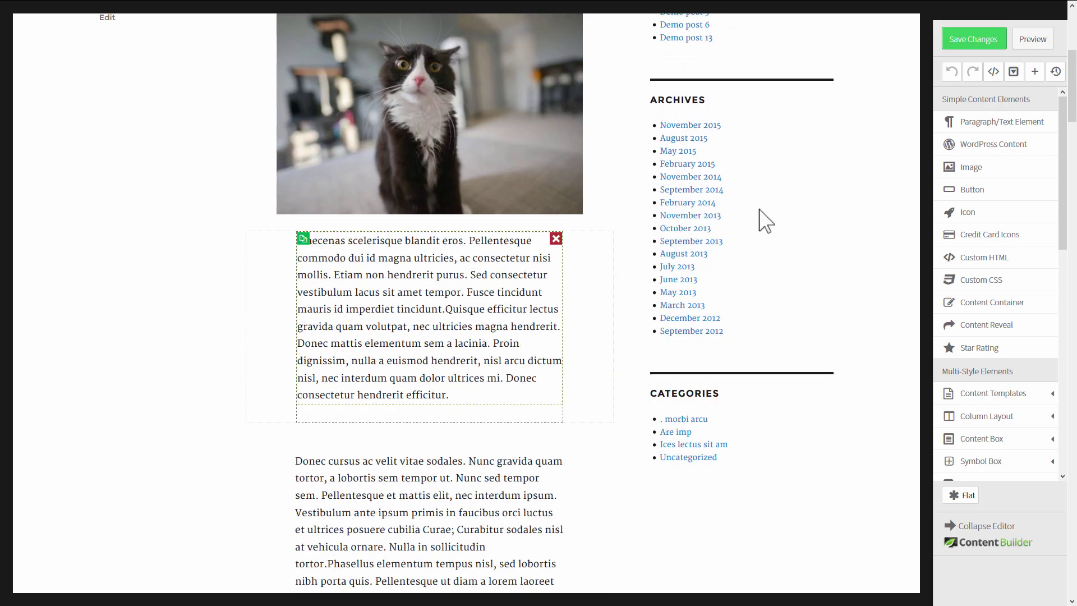
pyautogui.click(988, 45)
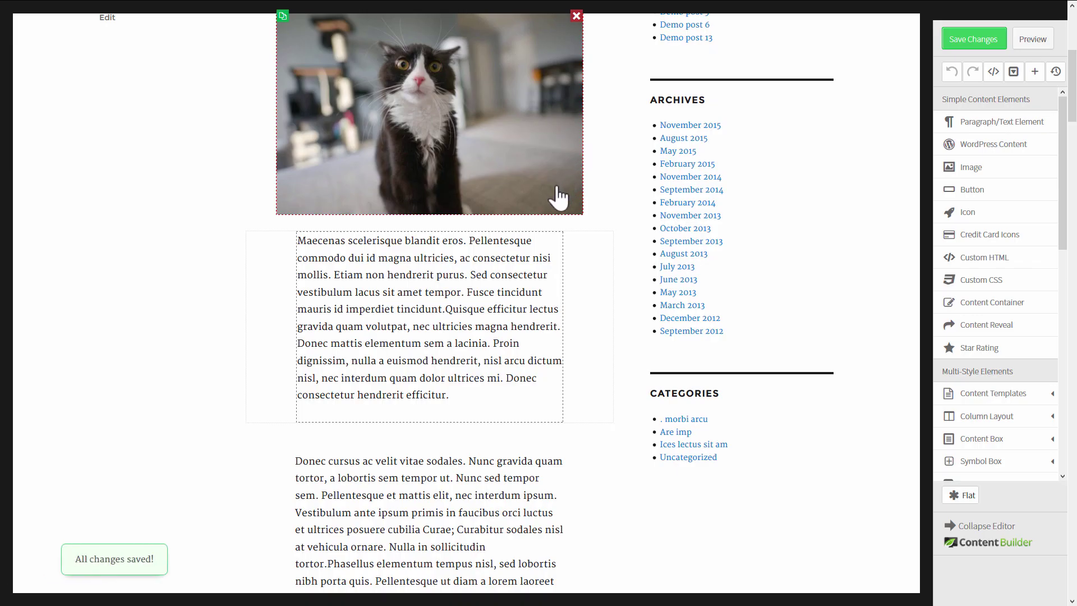
# Check the Maecenas paragraph in the live preview, widening and narrowing the window, then return to the editor
pyautogui.hotkey('alt', 'Tab')
pyautogui.moveTo(247, 93)
pyautogui.mouseDown()
pyautogui.moveTo(243, 127)
pyautogui.moveTo(247, 89)
pyautogui.mouseUp()
pyautogui.moveTo(253, 133); pyautogui.dragTo(546, 176)
pyautogui.scroll(-2, 450, 186)
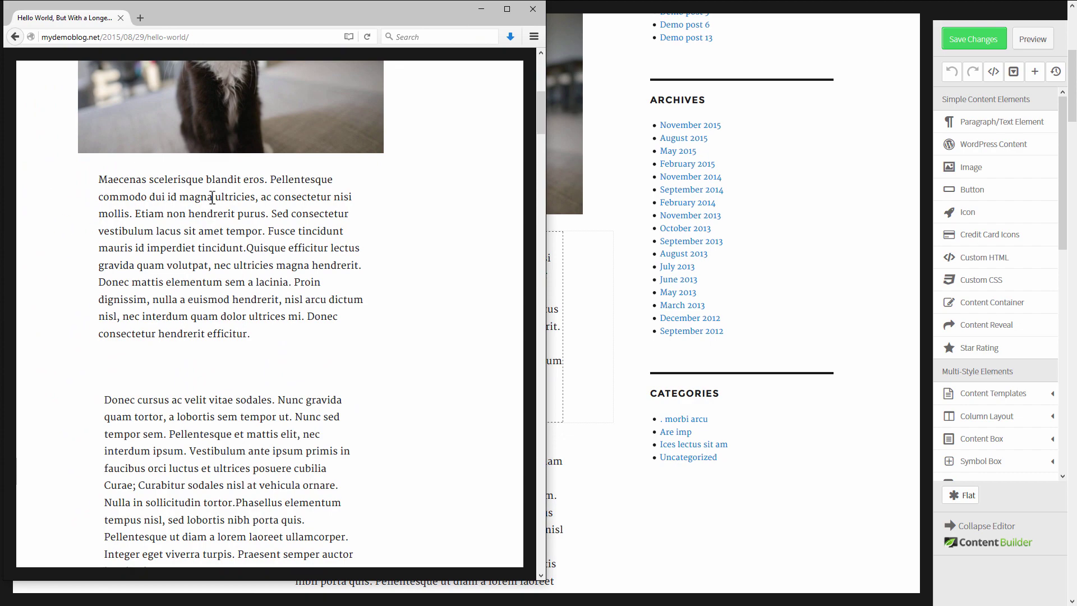
pyautogui.scroll(2, 461, 223)
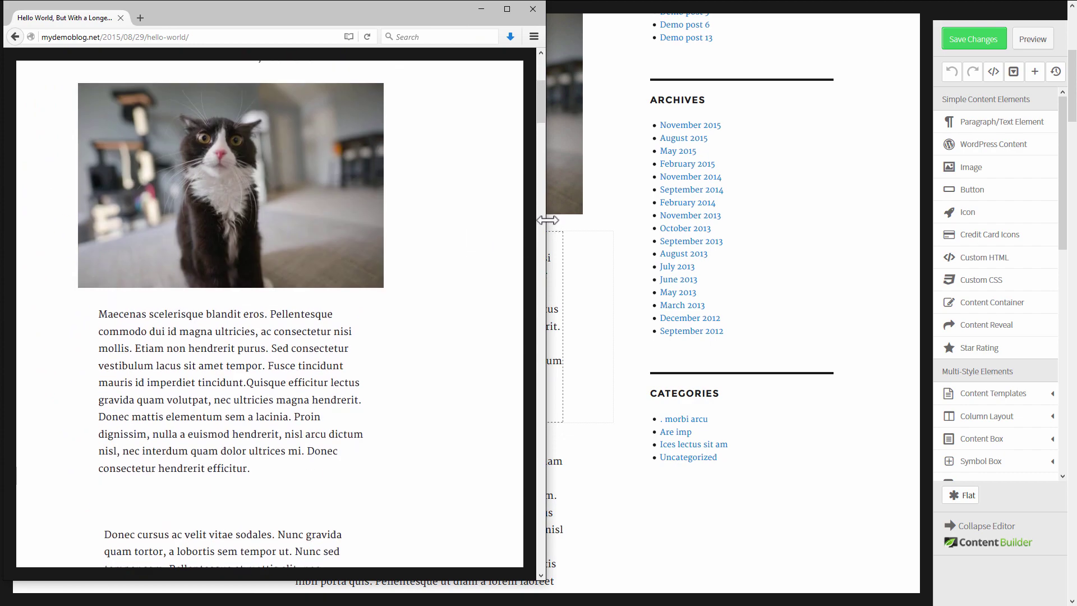
pyautogui.moveTo(547, 220); pyautogui.dragTo(216, 204)
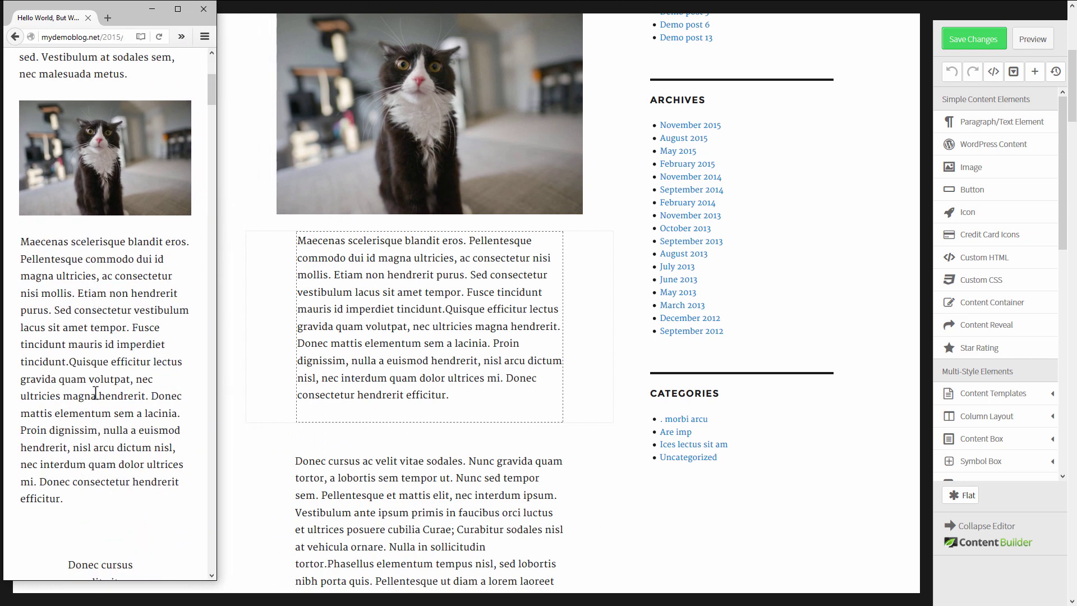
pyautogui.click(612, 519)
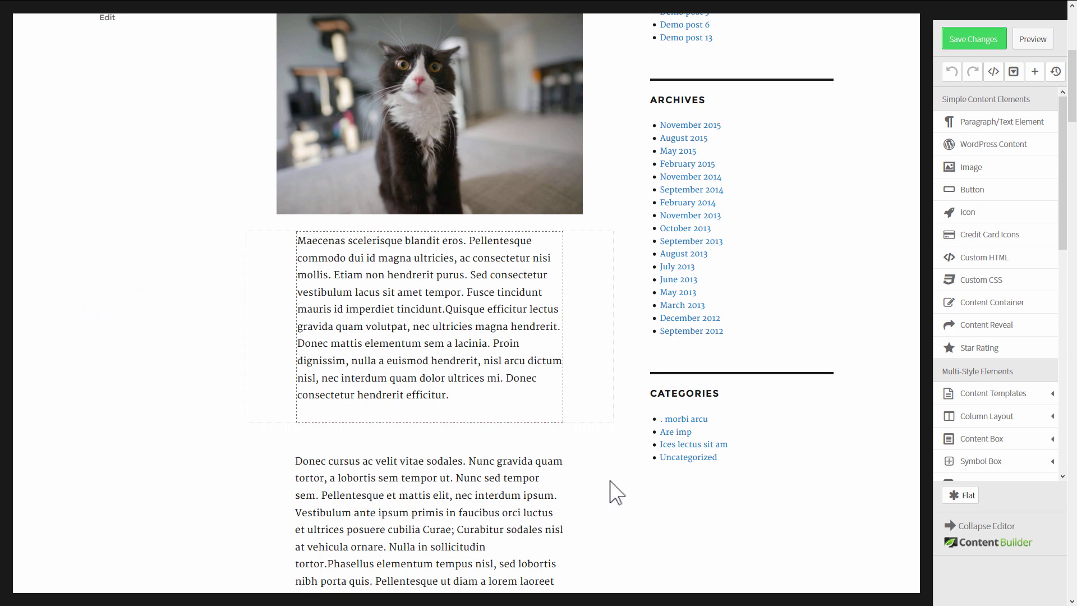
# Align the cat photo right and resize it to 327 px, then deselect it
pyautogui.scroll(5, 616, 492)
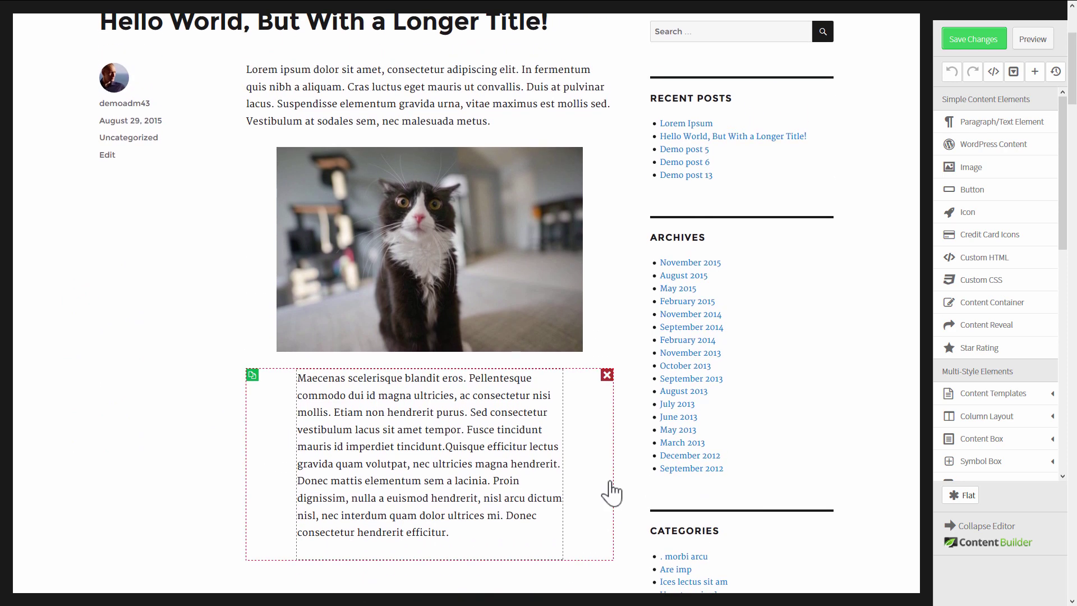
pyautogui.scroll(-2, 621, 443)
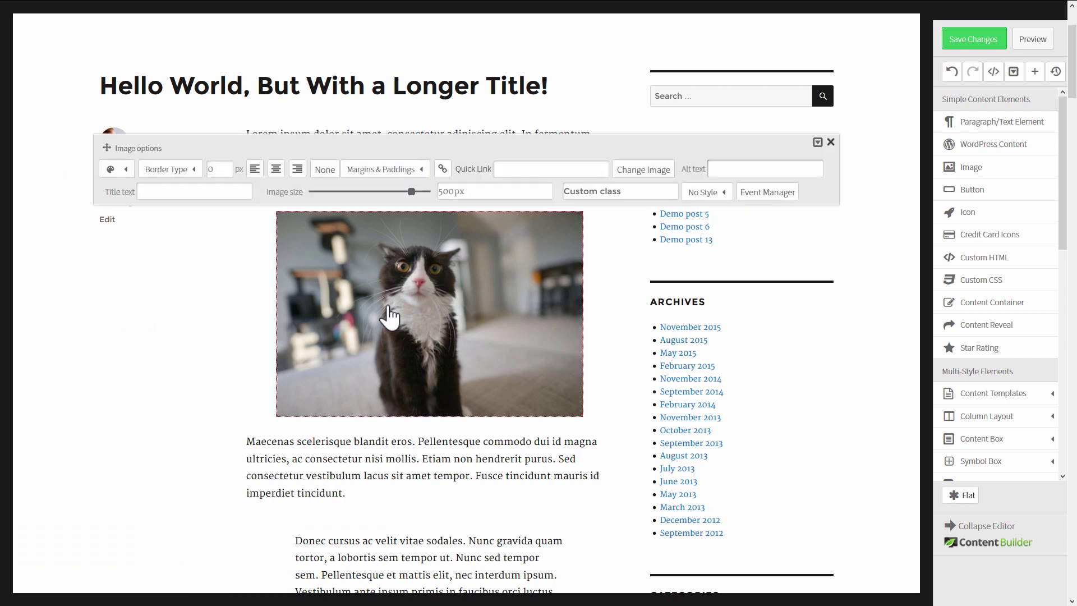
pyautogui.click(297, 168)
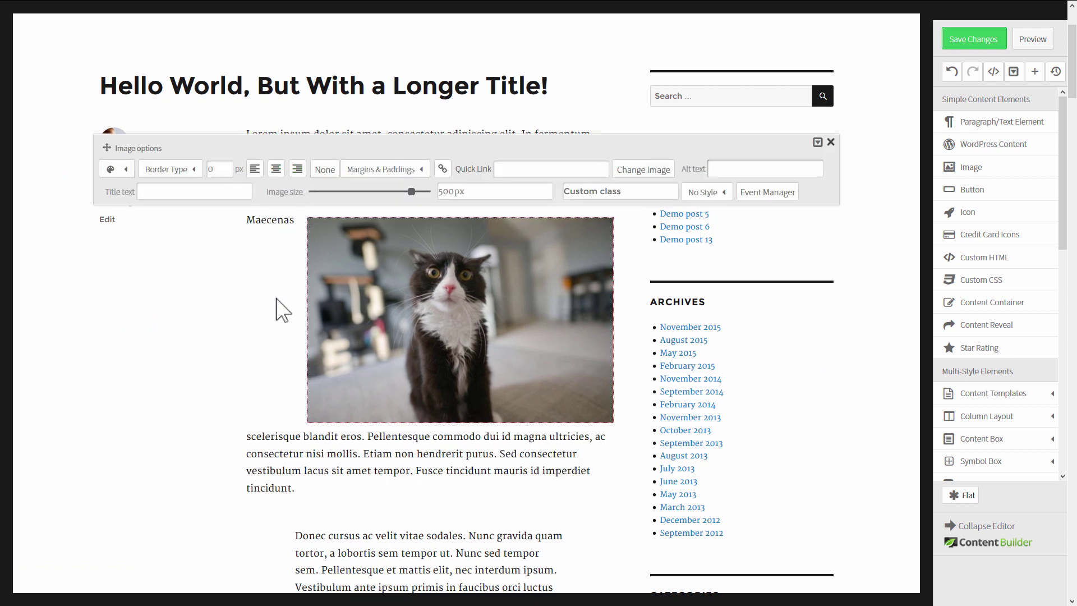
pyautogui.scroll(-1, 216, 316)
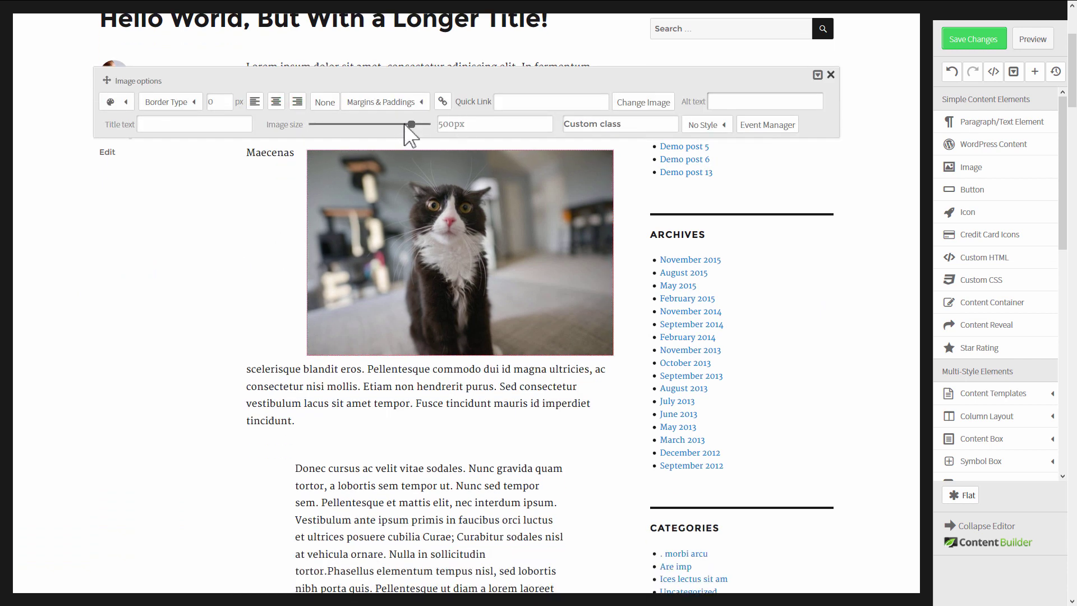
pyautogui.moveTo(412, 124); pyautogui.dragTo(376, 125)
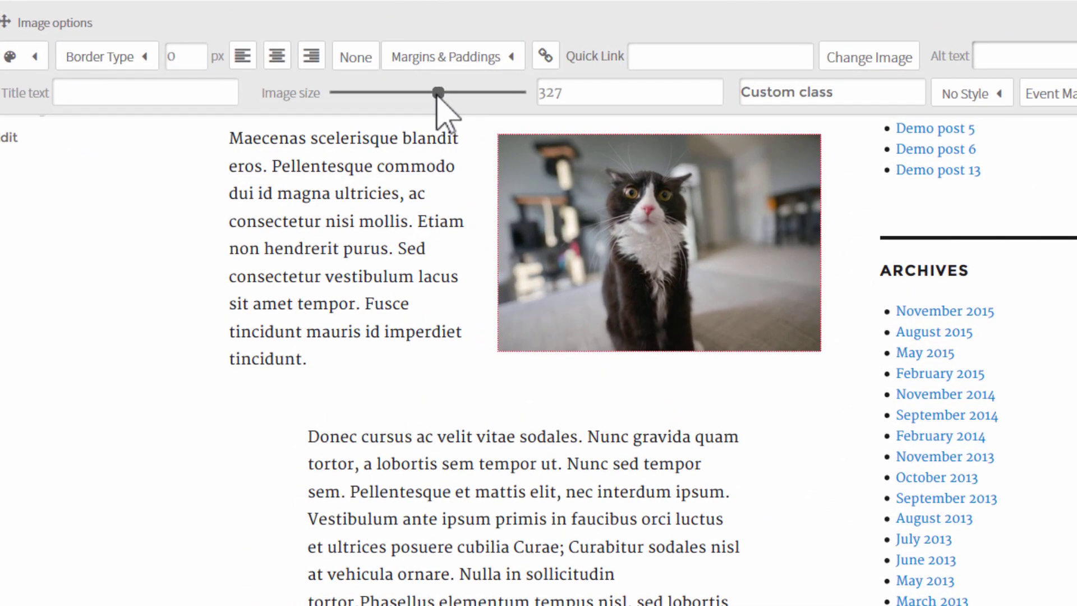
pyautogui.click(132, 324)
pyautogui.scroll(2, 344, 409)
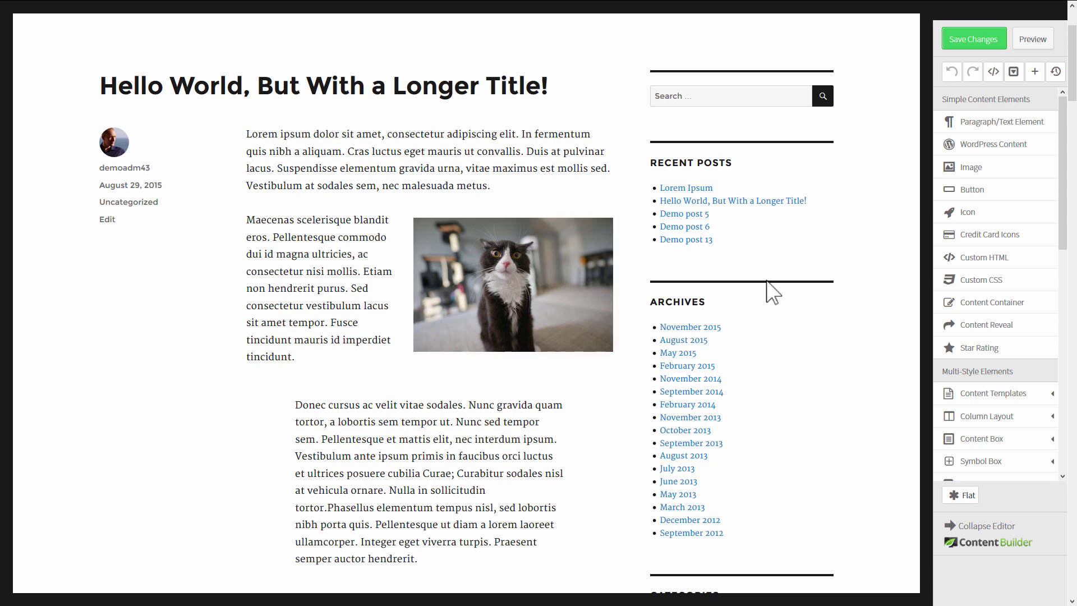
# Narrow the live-post window to phone width, then widen it back to check the image-text reflow
pyautogui.hotkey('alt', 'Tab')
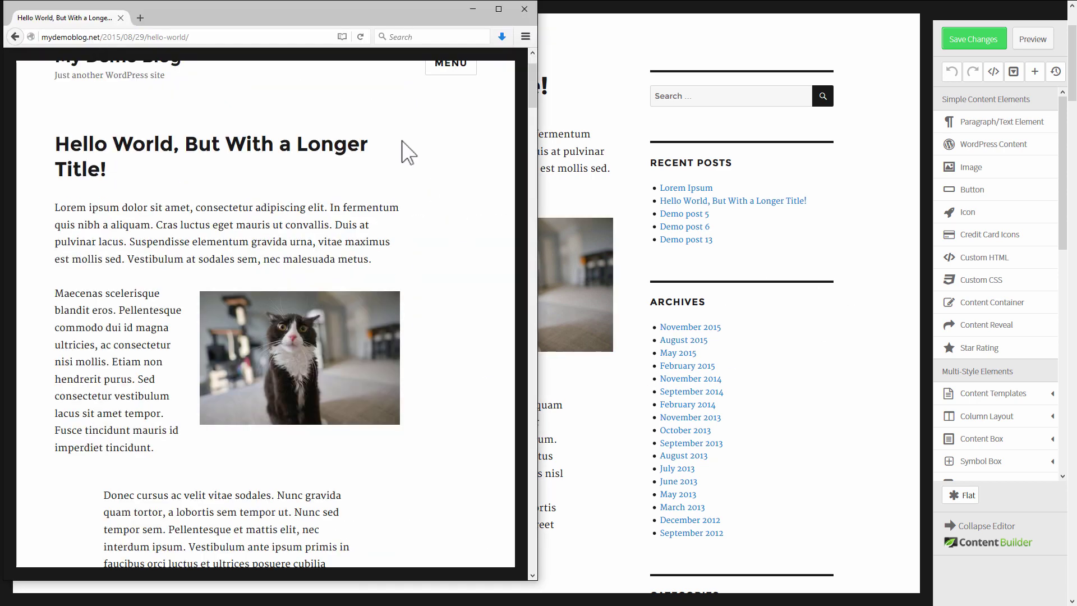
pyautogui.moveTo(538, 301); pyautogui.dragTo(449, 306)
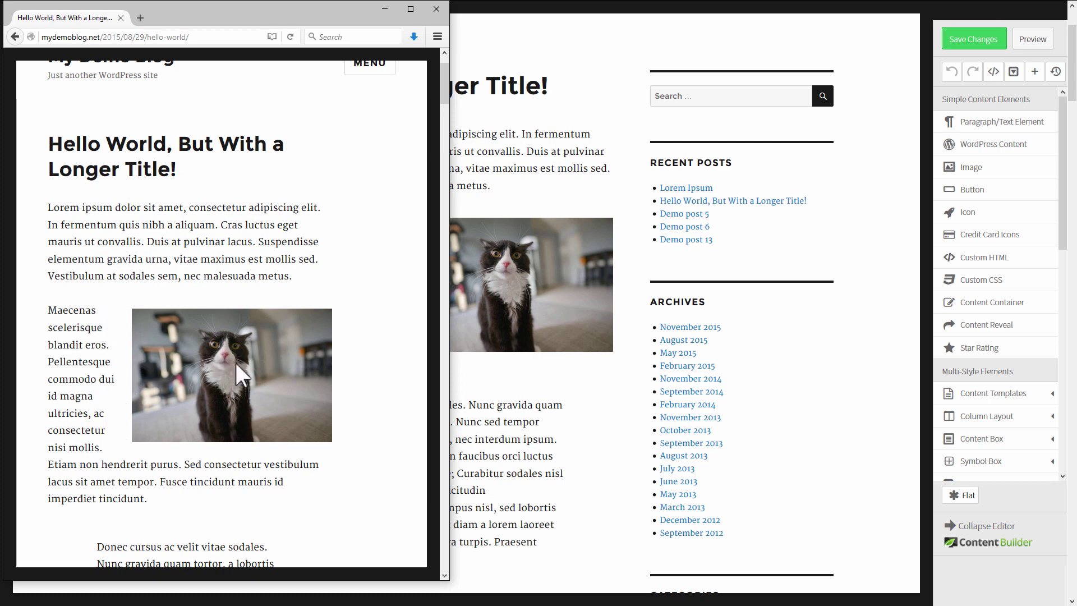
pyautogui.moveTo(449, 276); pyautogui.dragTo(328, 283)
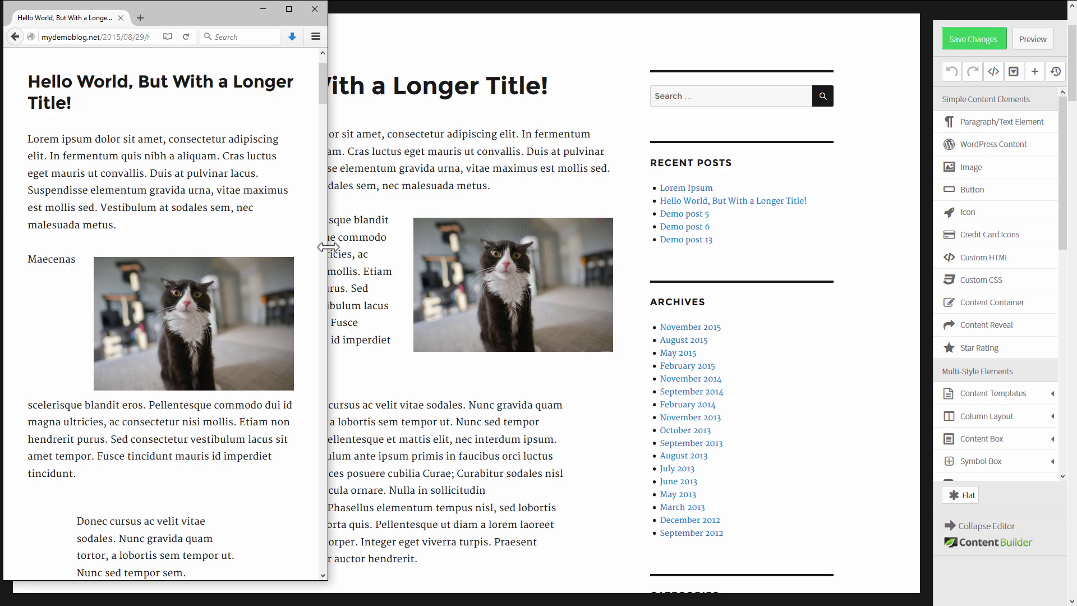
pyautogui.moveTo(328, 247); pyautogui.dragTo(239, 250)
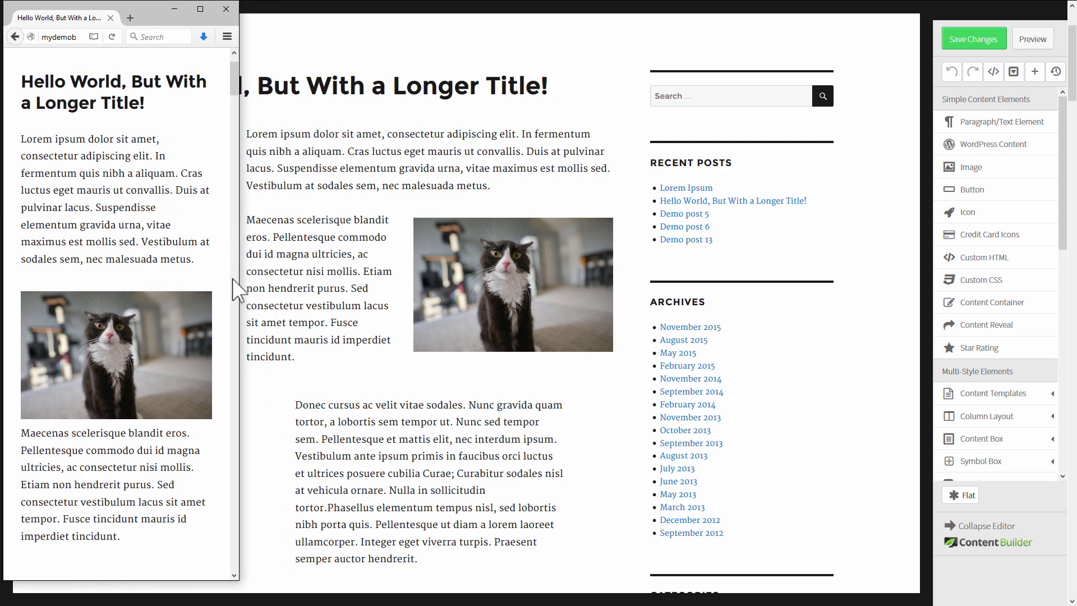
pyautogui.moveTo(241, 247); pyautogui.dragTo(337, 264)
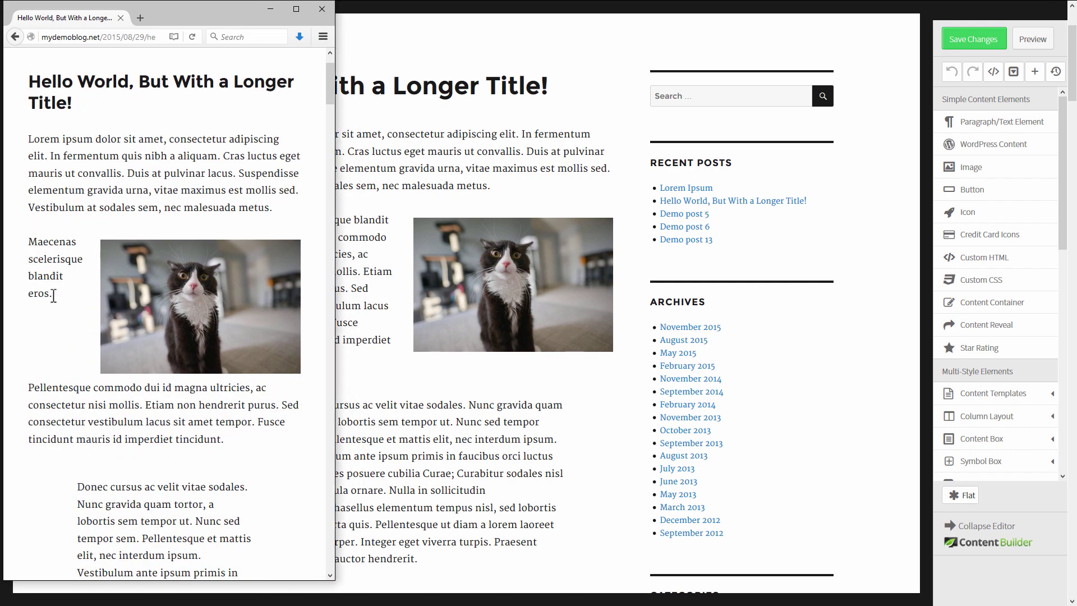
pyautogui.moveTo(337, 227); pyautogui.dragTo(557, 240)
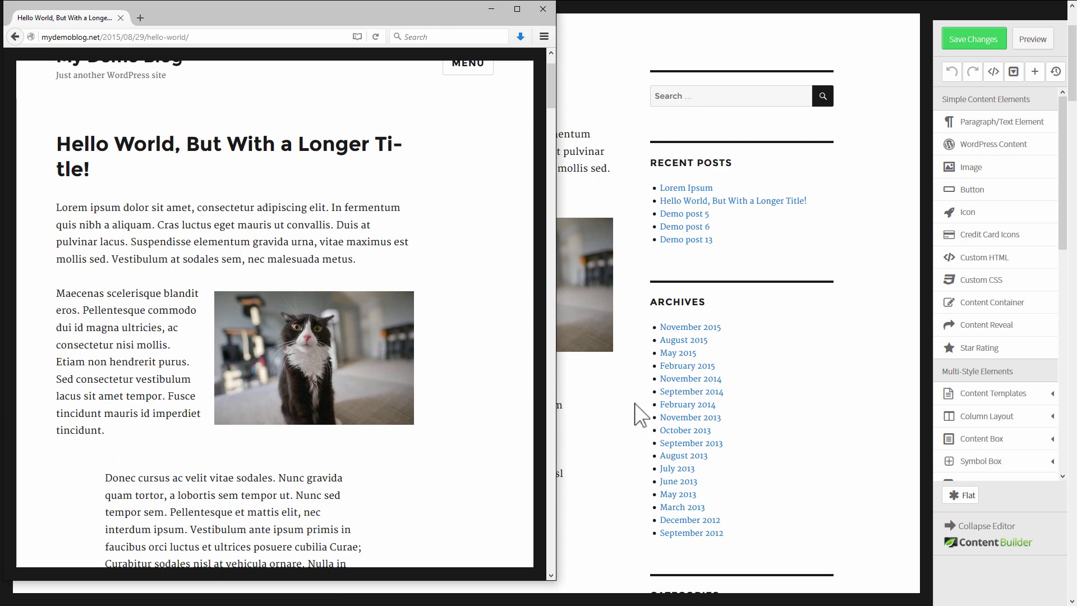
# Insert a 1/2 + 1/2 column layout below the cat image
pyautogui.click(624, 424)
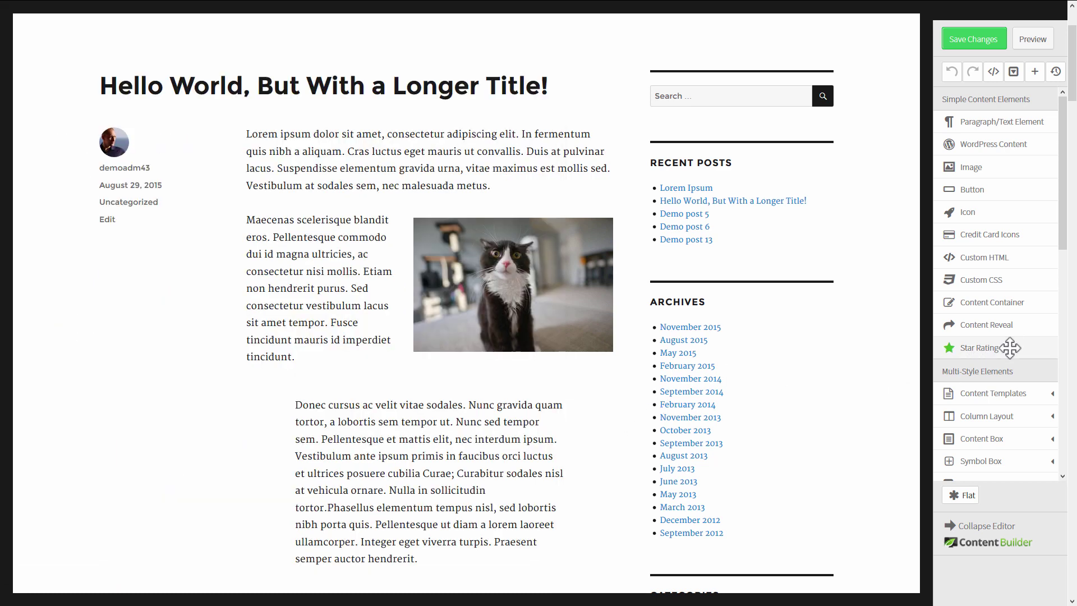
pyautogui.moveTo(481, 306)
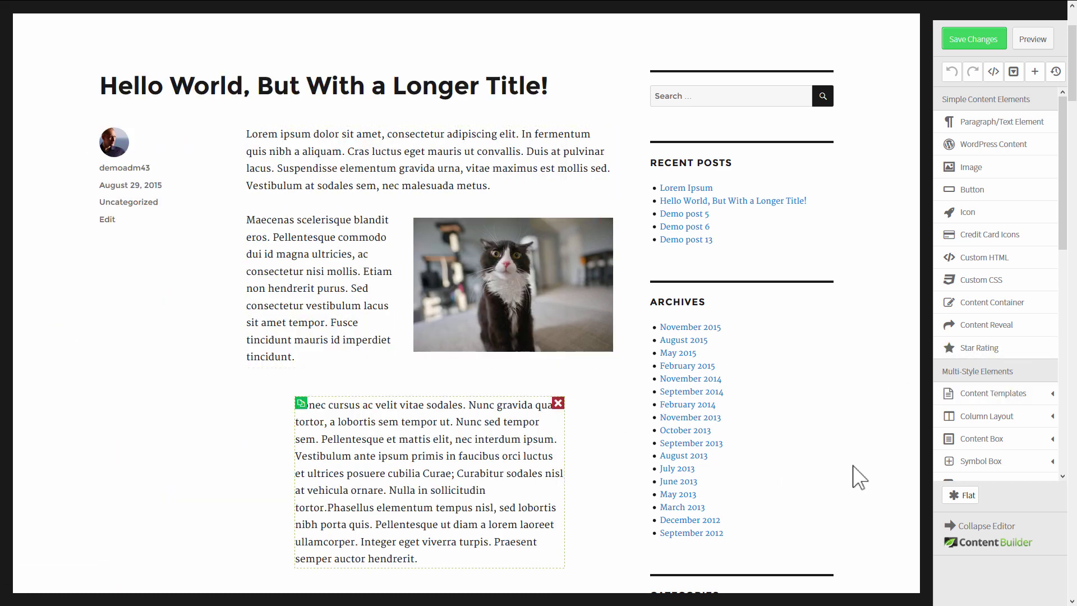
pyautogui.click(990, 418)
pyautogui.moveTo(985, 473); pyautogui.dragTo(442, 209)
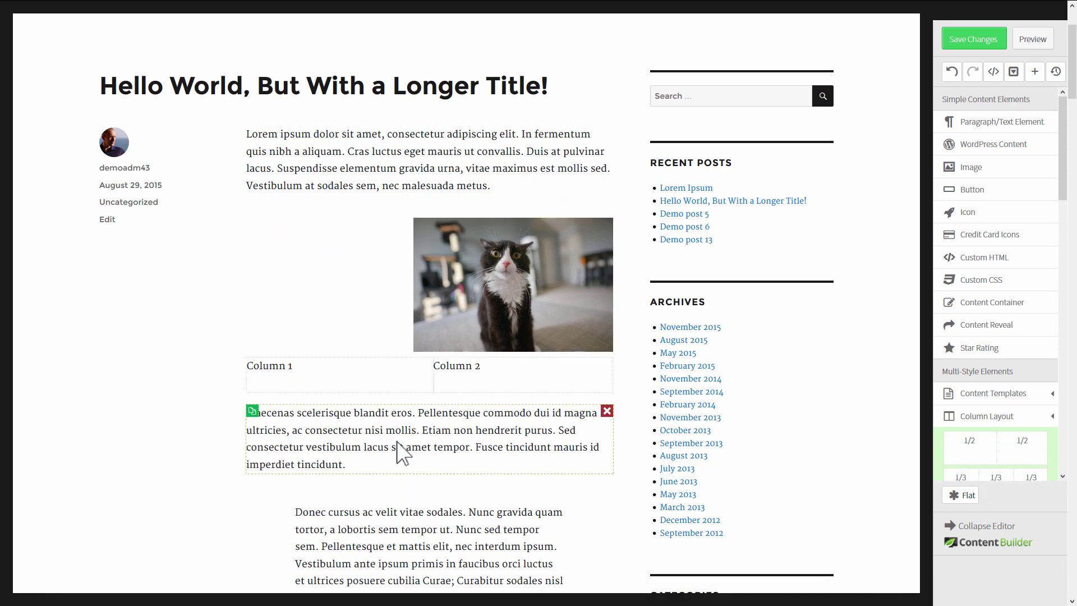
# Move the Maecenas paragraph into Column 1 and the centred cat image into Column 2, removing the placeholder caption
pyautogui.moveTo(413, 433); pyautogui.dragTo(339, 374)
pyautogui.moveTo(483, 285); pyautogui.dragTo(501, 362)
pyautogui.click(507, 292)
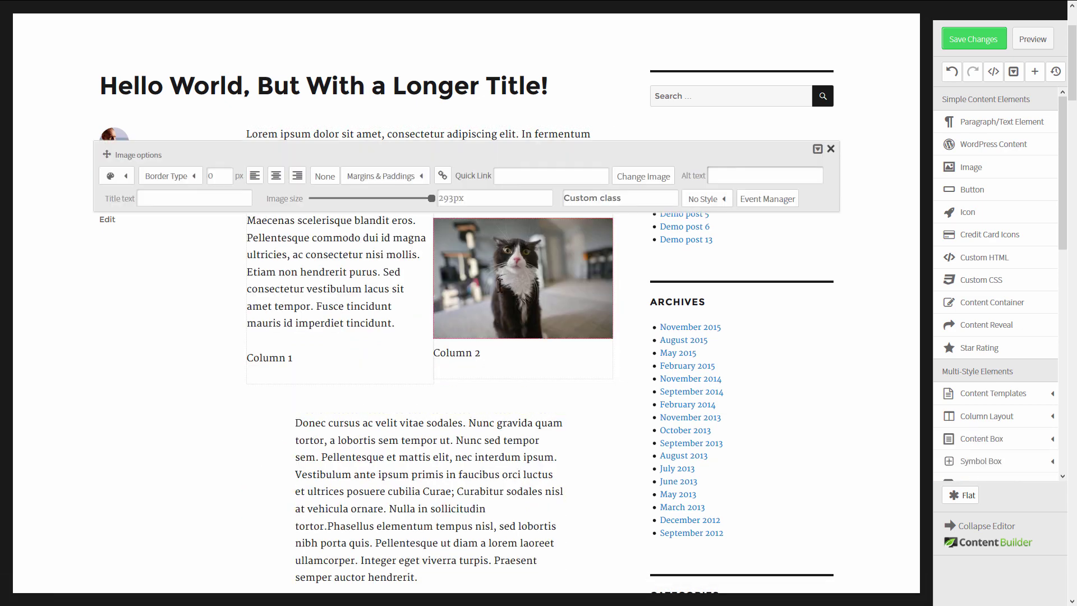
pyautogui.click(275, 176)
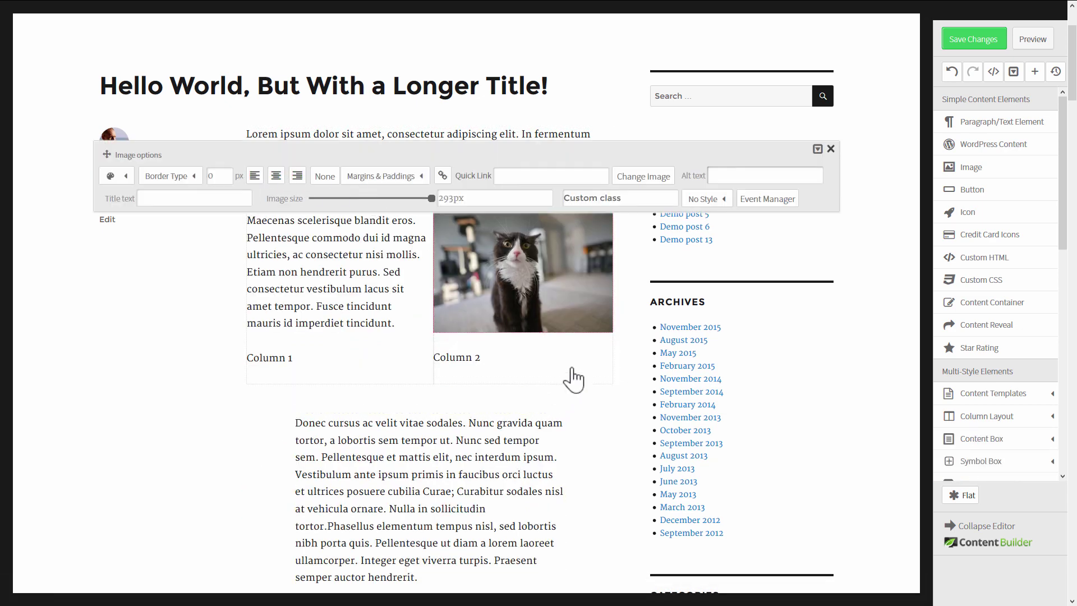
pyautogui.click(579, 410)
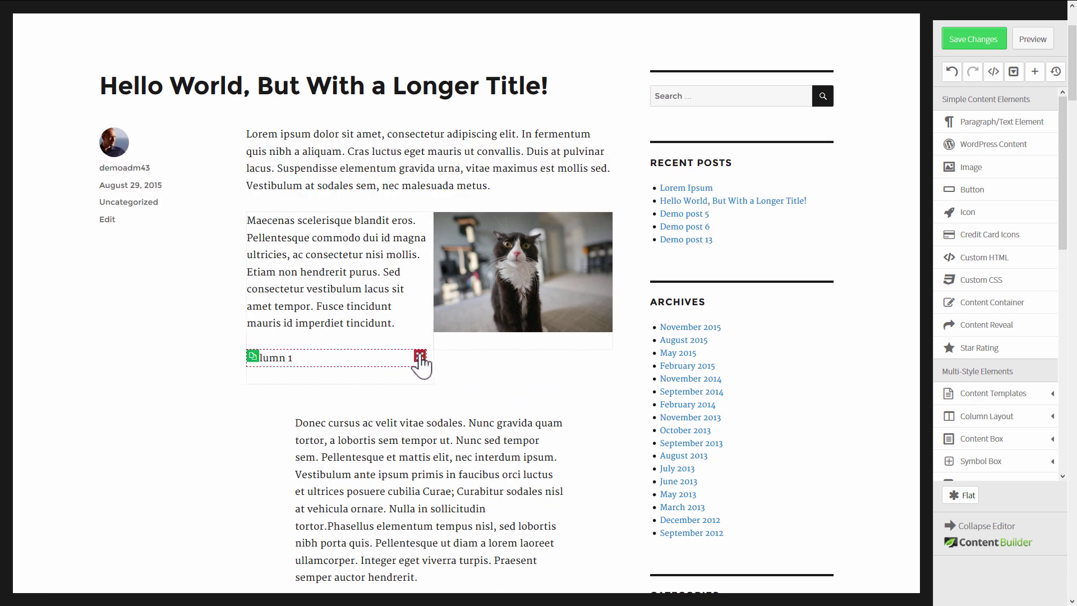
pyautogui.click(419, 357)
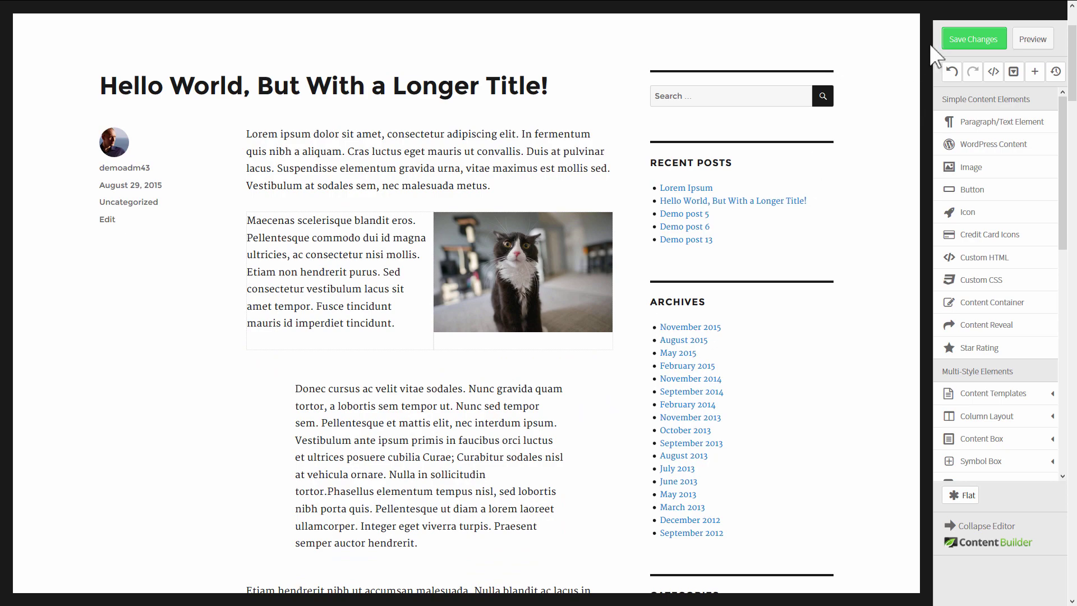
# Save the two-column post and view it in a resized browser window
pyautogui.click(962, 40)
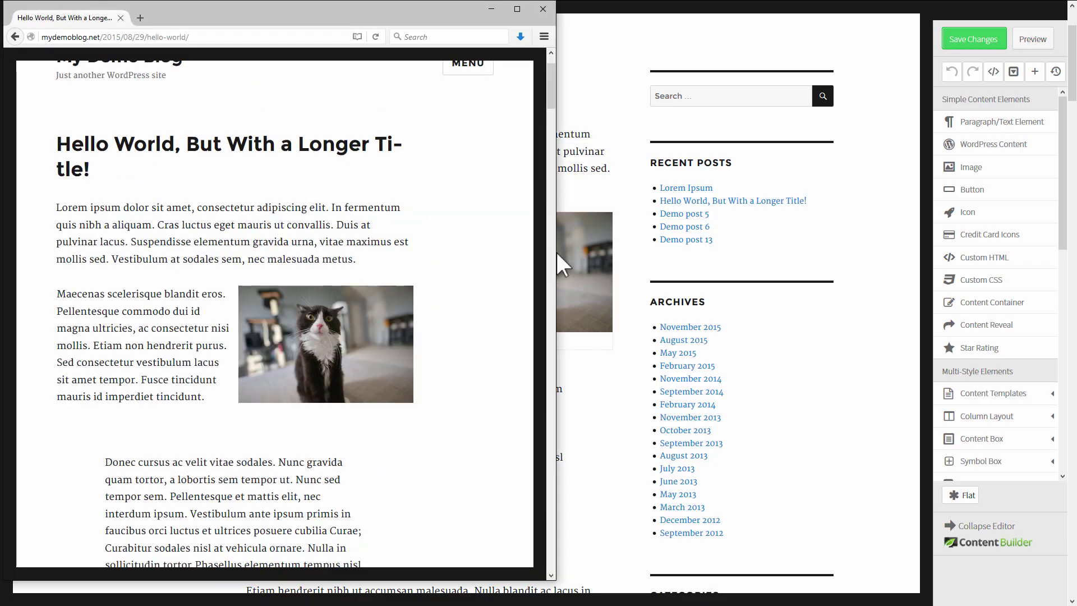
pyautogui.moveTo(557, 253); pyautogui.dragTo(676, 361)
pyautogui.scroll(-3, 337, 324)
pyautogui.scroll(-2, 338, 324)
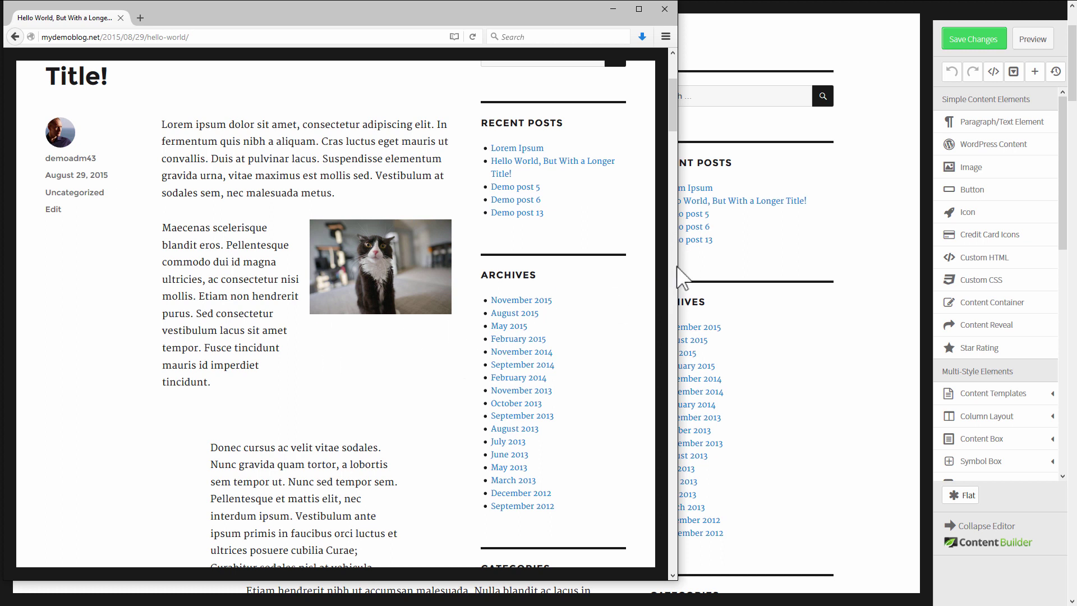
# Check the layout at narrower, small and wide window widths, then close the preview
pyautogui.moveTo(678, 266); pyautogui.dragTo(437, 266)
pyautogui.scroll(3, 233, 199)
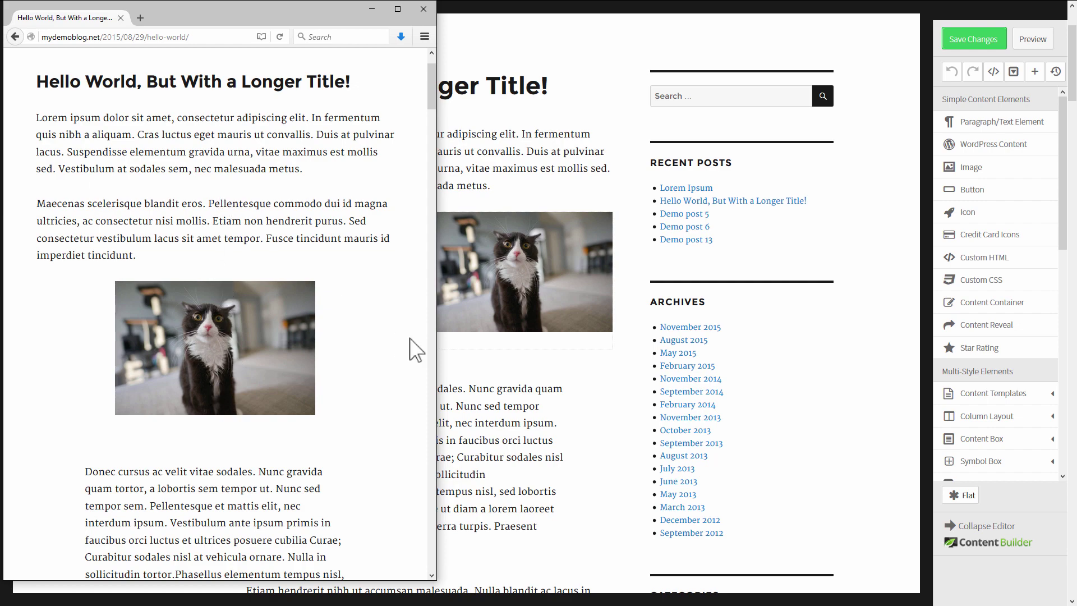
pyautogui.moveTo(436, 284); pyautogui.dragTo(256, 279)
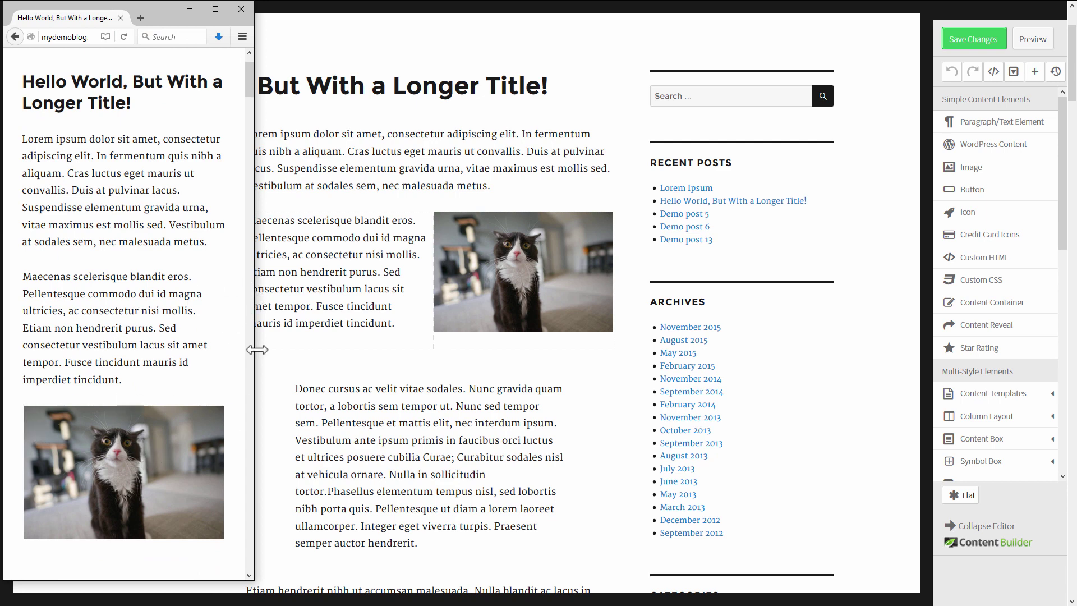
pyautogui.moveTo(252, 303); pyautogui.dragTo(698, 347)
pyautogui.scroll(-2, 334, 297)
pyautogui.scroll(1, 334, 337)
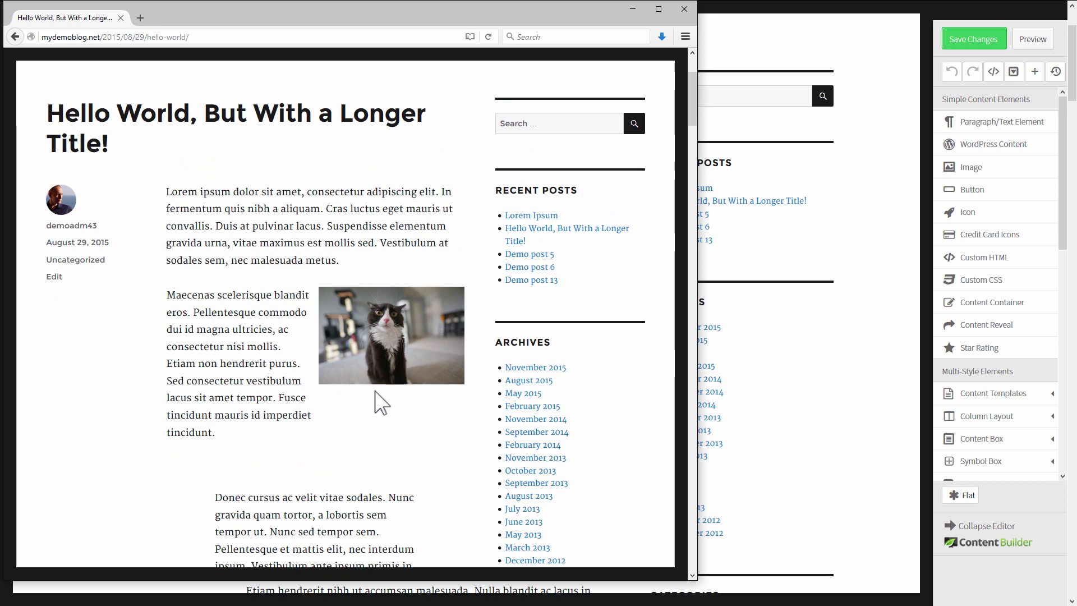
pyautogui.click(864, 397)
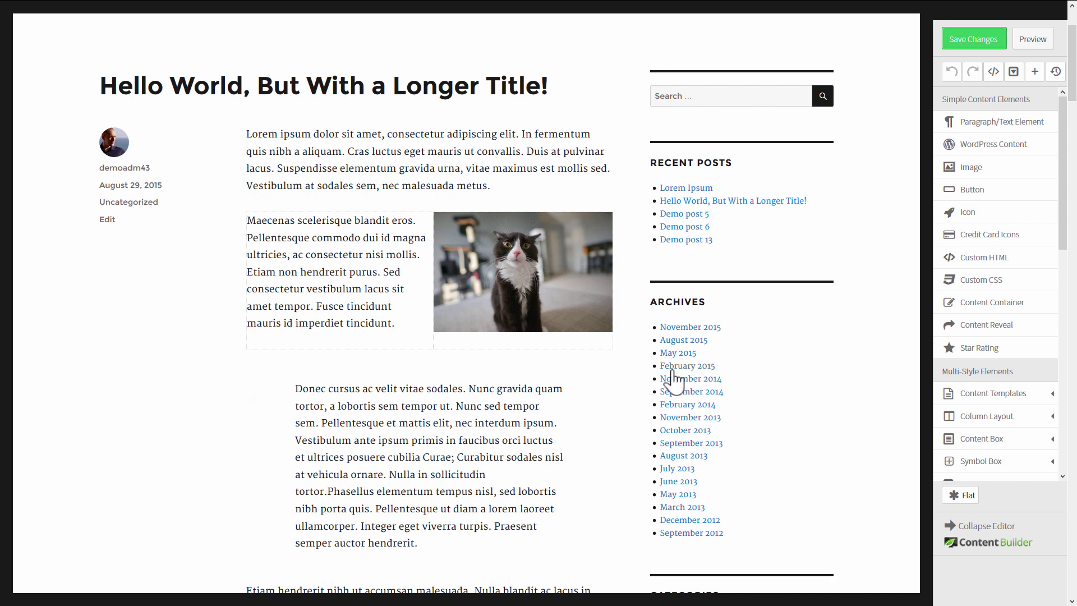
pyautogui.moveTo(482, 383)
pyautogui.scroll(-2, 482, 383)
pyautogui.scroll(1, 567, 368)
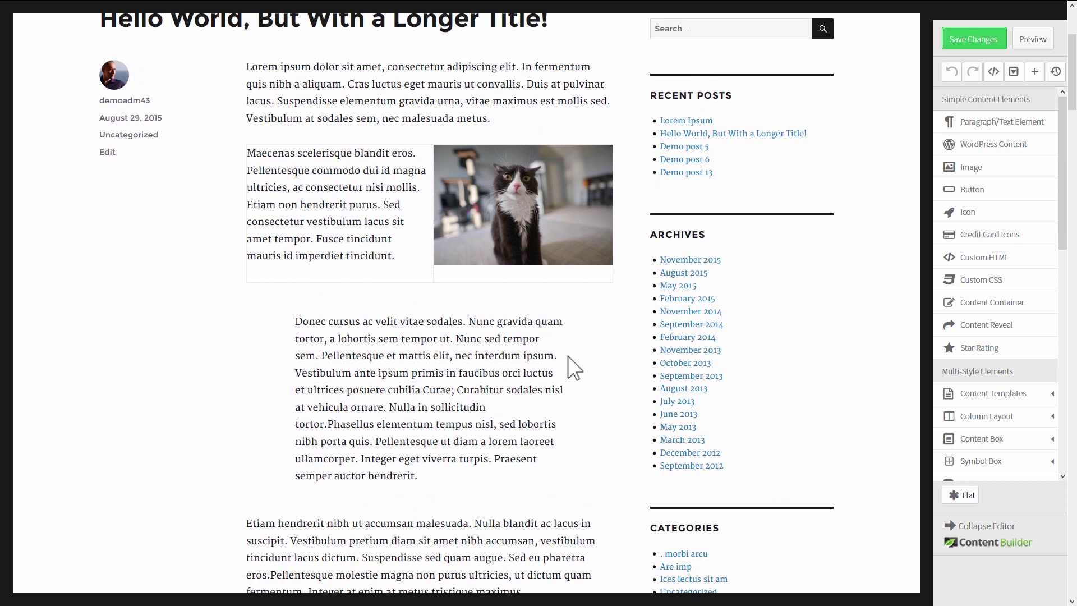